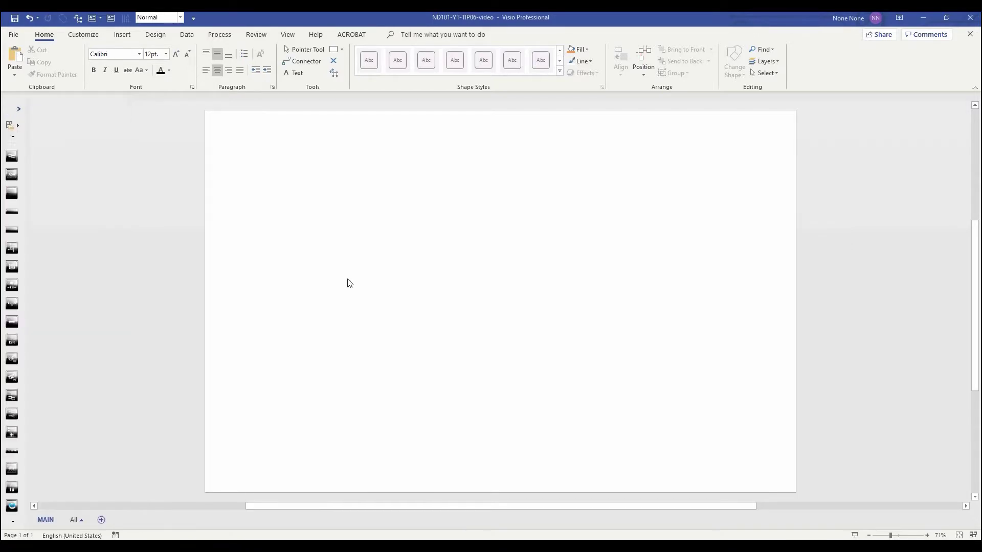
Show the ruler and guides, and place a guide 0.5 in. inside each of the four page edges.
click(291, 36)
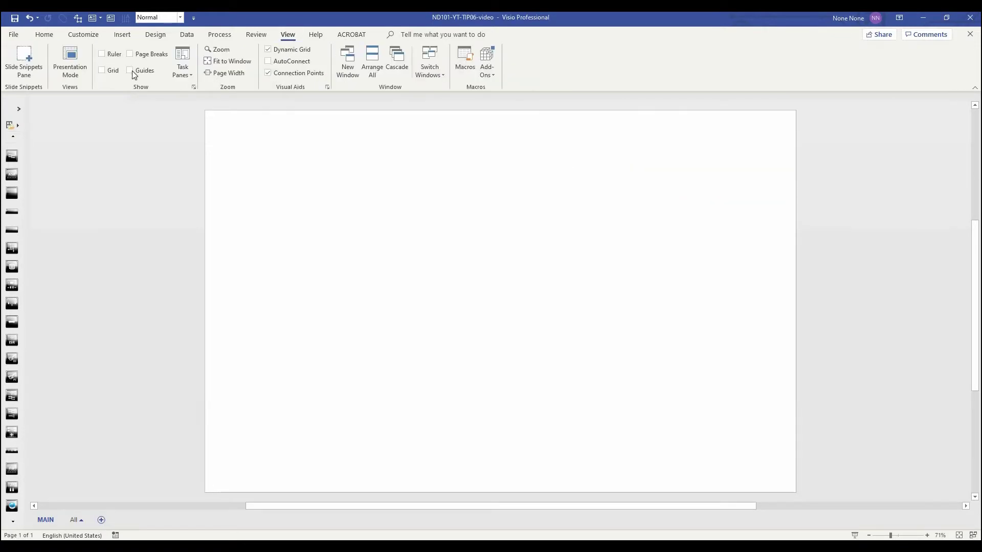
click(103, 54)
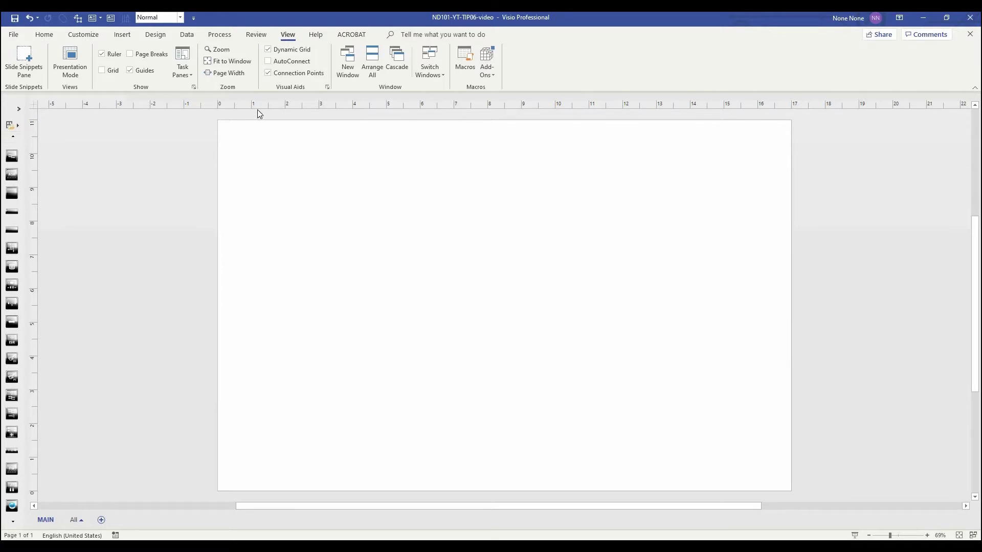
drag(254, 105, 251, 137)
drag(32, 158, 230, 155)
drag(32, 214, 774, 166)
drag(176, 104, 203, 477)
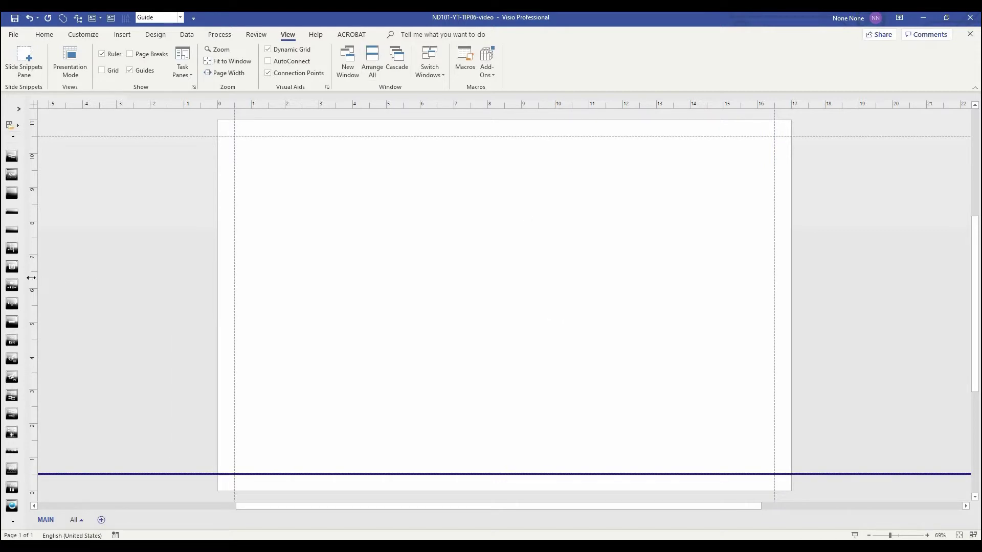
Add a vertical and a horizontal guide through the page centre, plus vertical guides at 4.5 and 12.5 in.
drag(32, 278, 505, 193)
drag(575, 104, 519, 307)
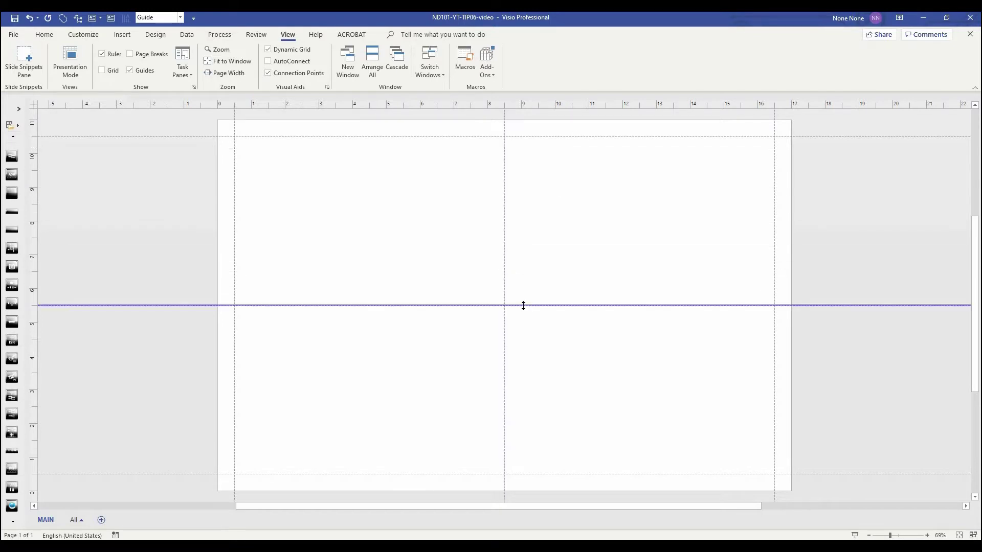
ctrl+shift+click(652, 259)
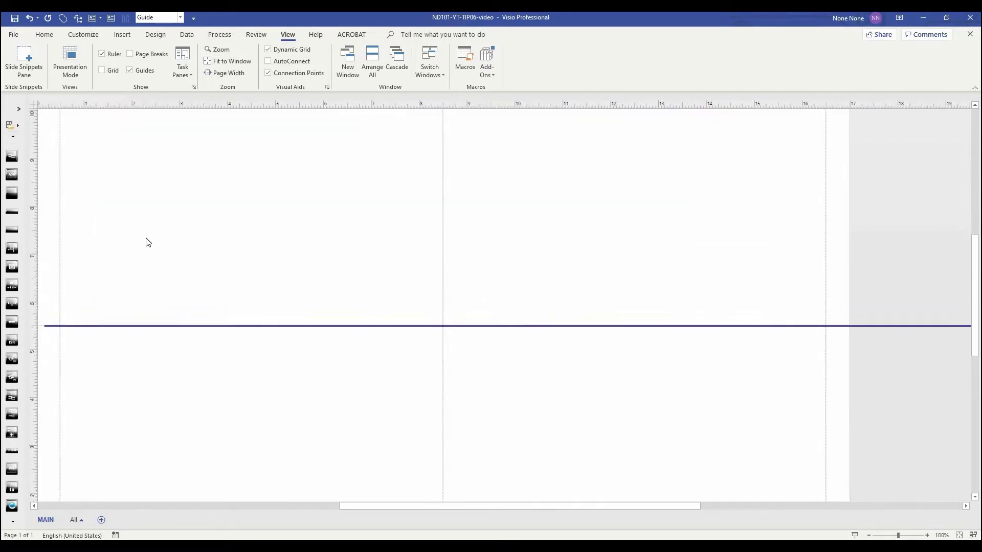
drag(31, 218, 632, 239)
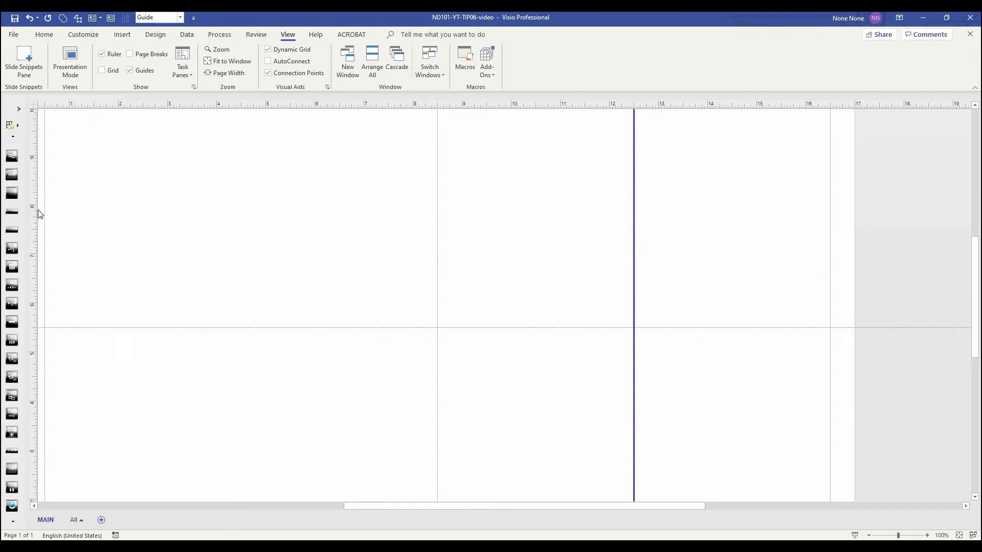
drag(33, 216, 238, 206)
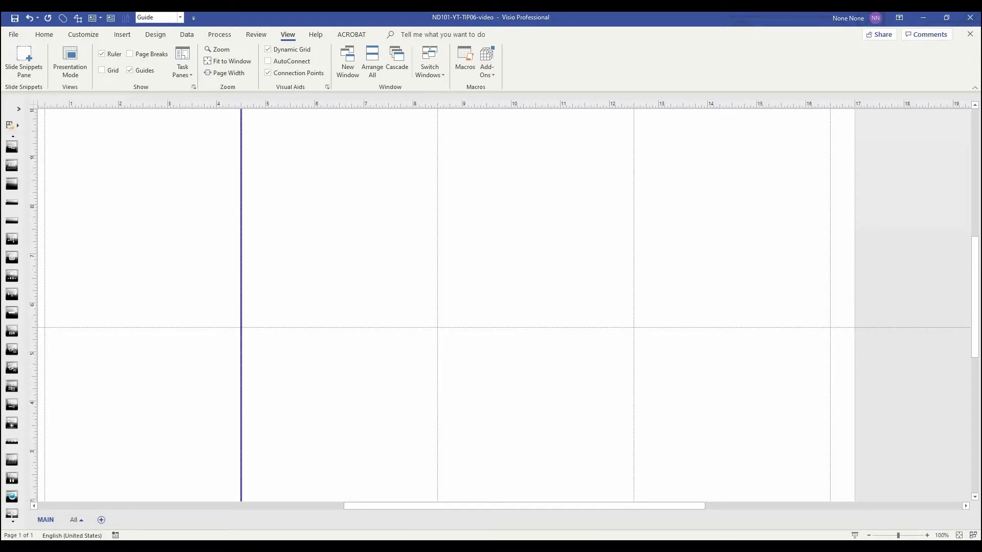
ctrl+shift+right_click(384, 299)
ctrl+shift+right_click(384, 299)
drag(379, 317, 443, 298)
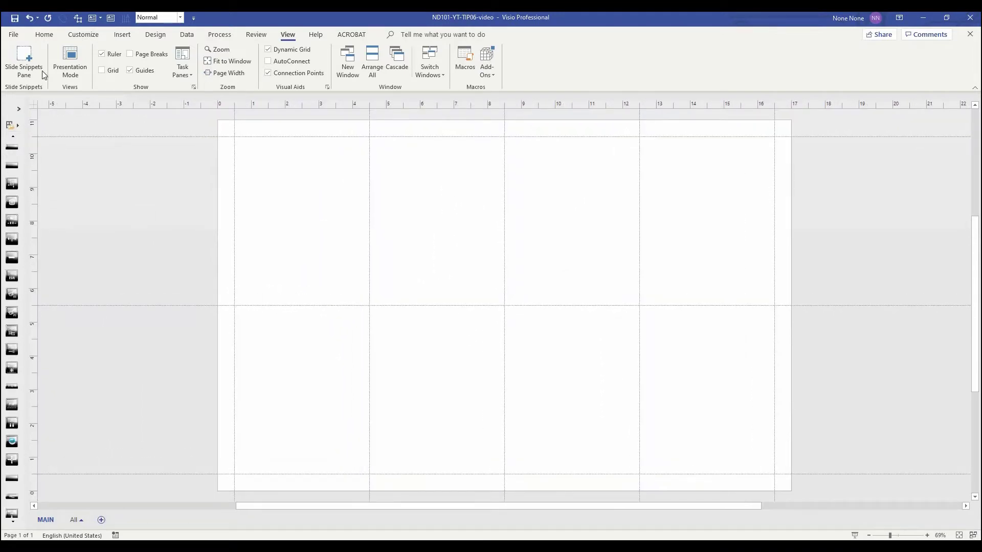
Show the grid on the page and examine its spacing at different zoom levels.
click(101, 70)
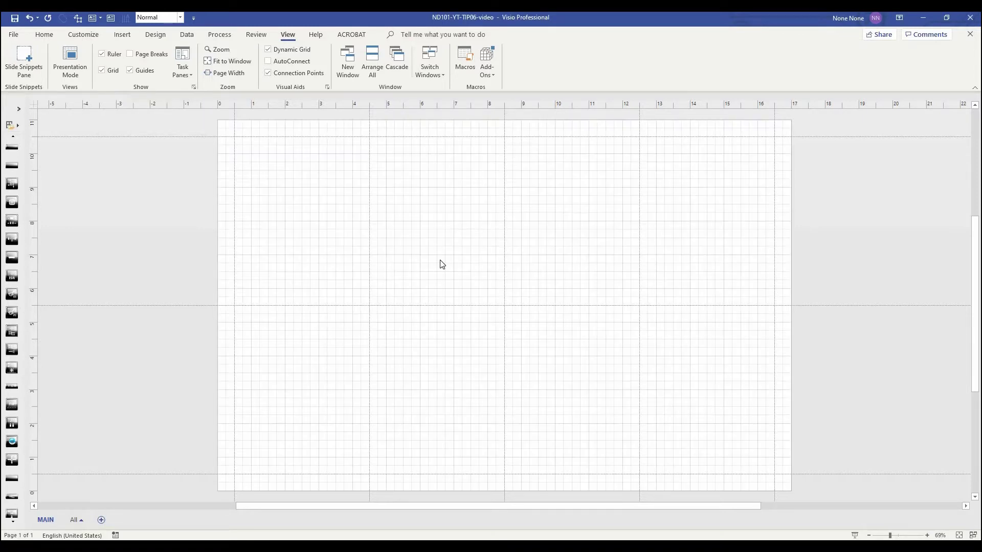
scroll(439, 265, up, 2)
scroll(442, 264, up, 8)
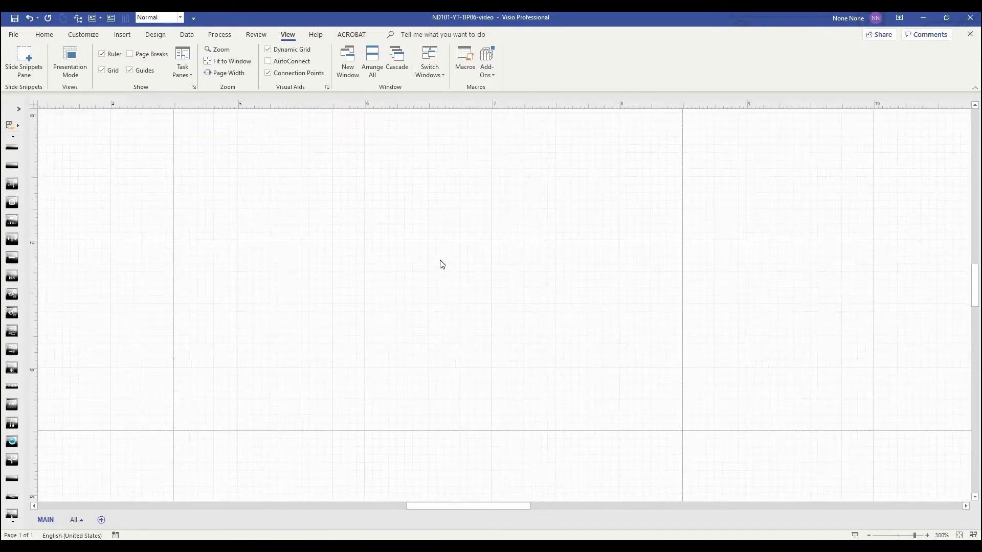
scroll(442, 264, down, 3)
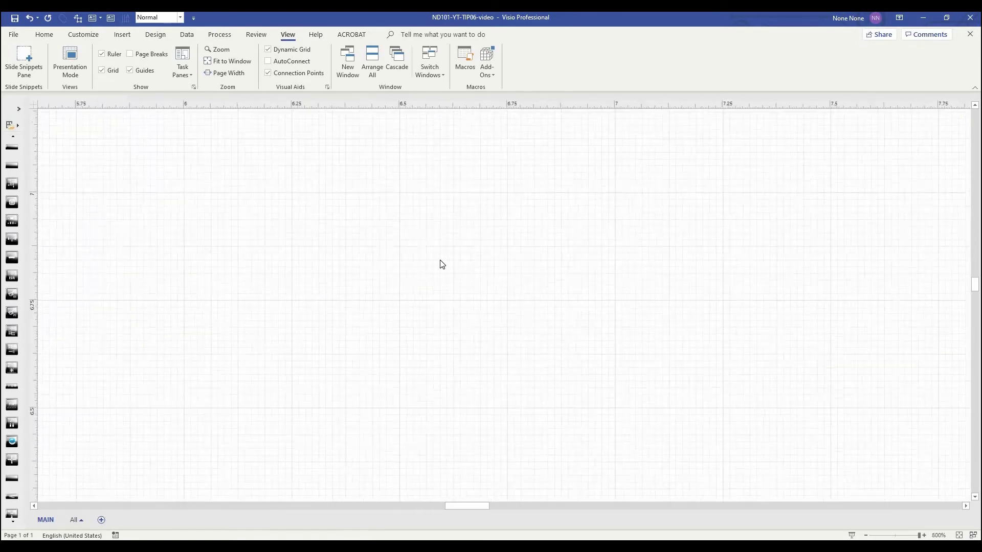
scroll(443, 264, down, 5)
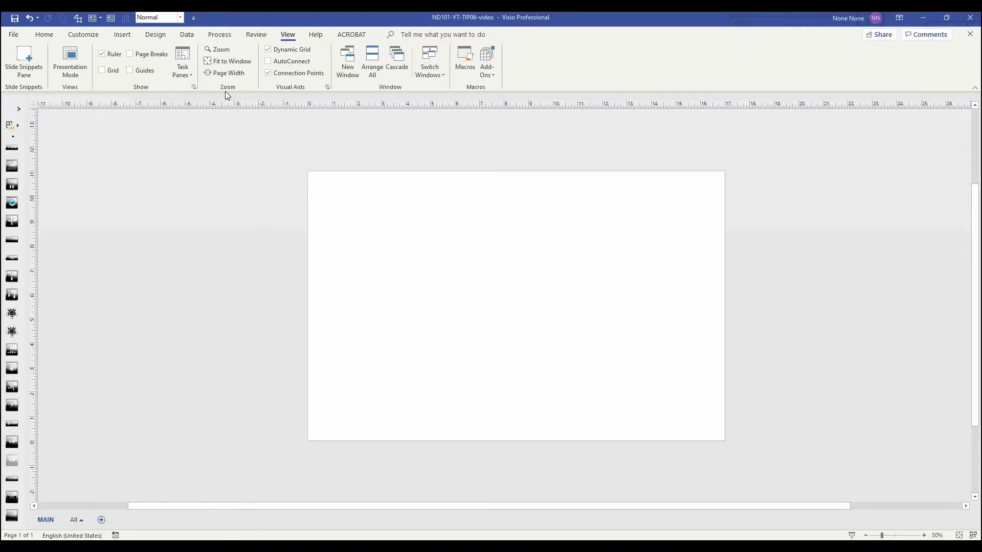
Show the Size & Position window and draw a horizontal line about 6.75 in. long on the upper half of the page.
click(189, 74)
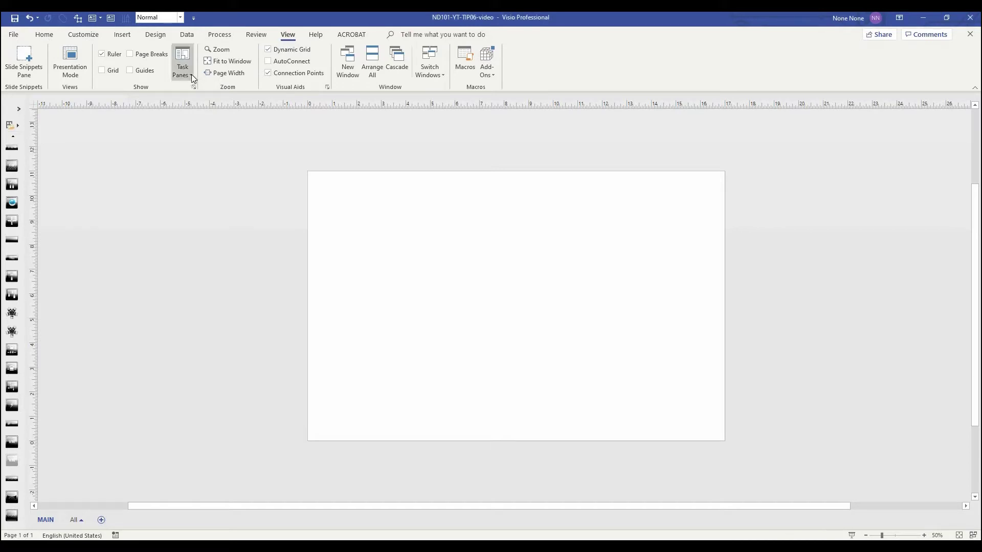
click(201, 134)
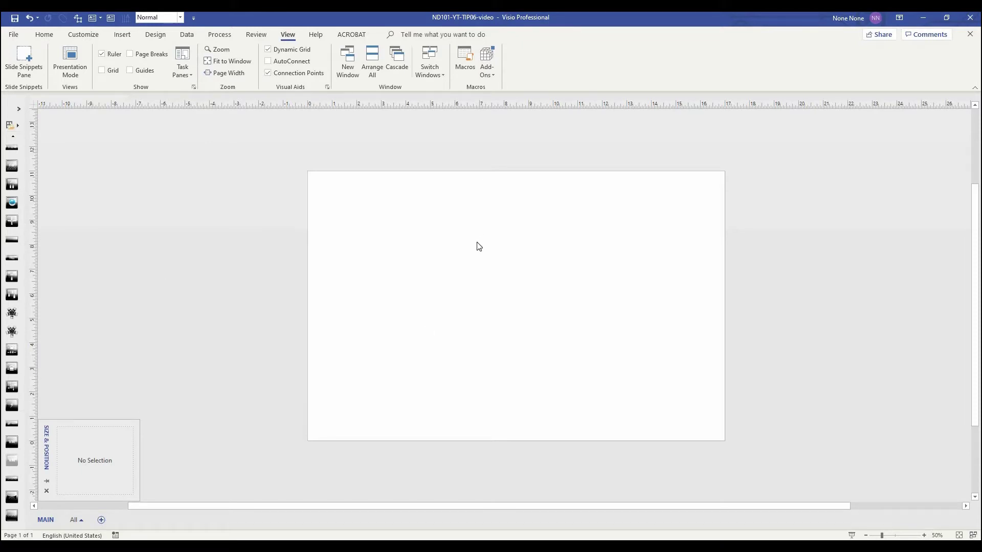
click(46, 36)
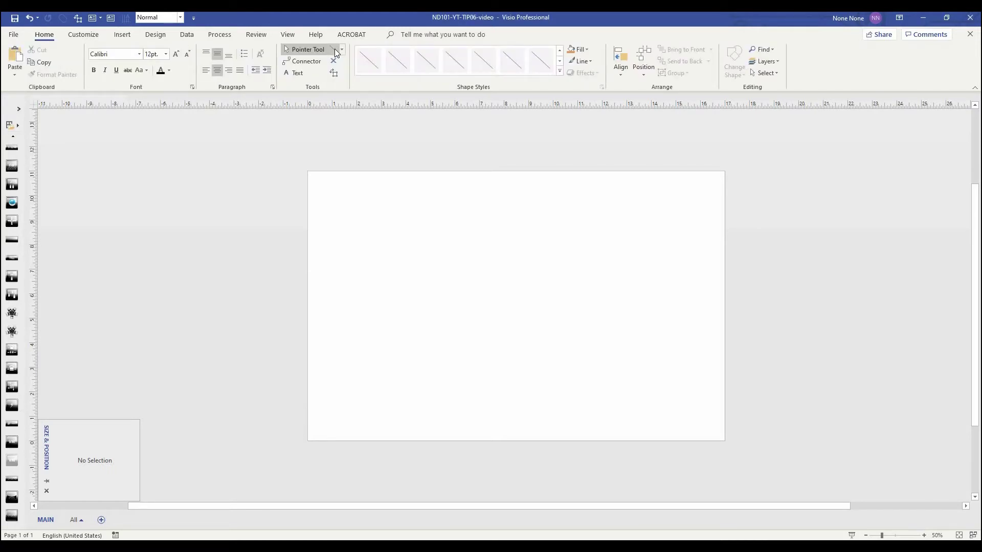
click(335, 50)
drag(400, 245, 565, 245)
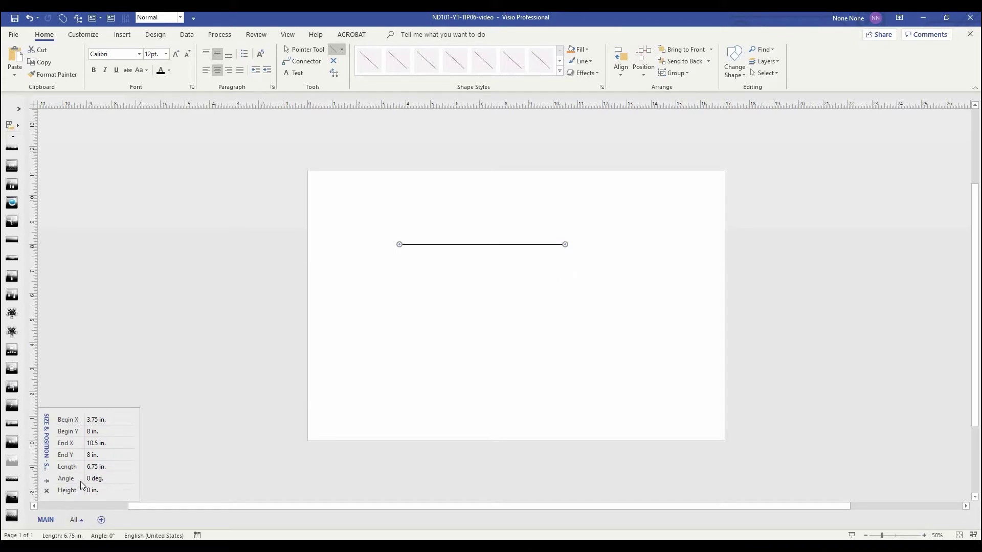
Set the horizontal line's length to 10 in.
click(97, 467)
triple_click(97, 468)
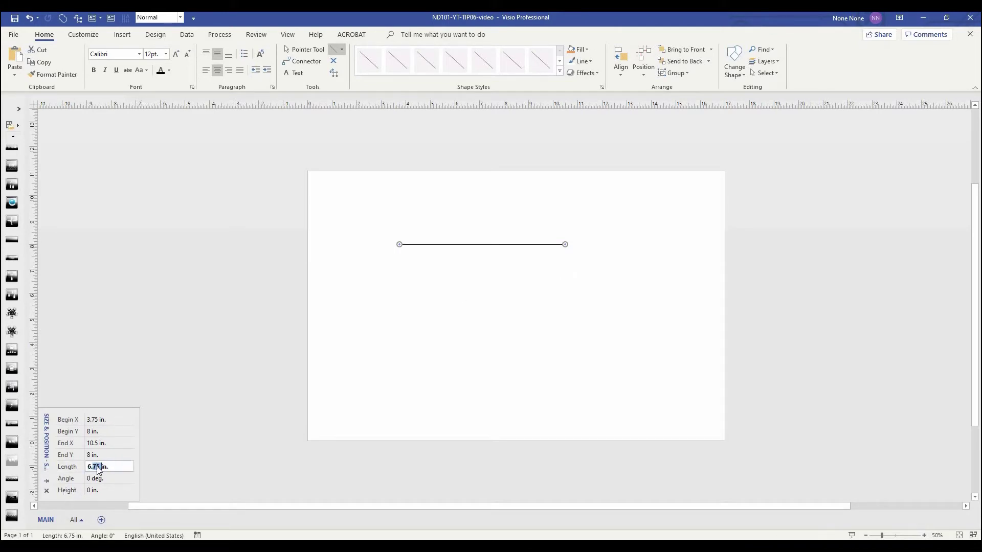
text(10)
key(Return)
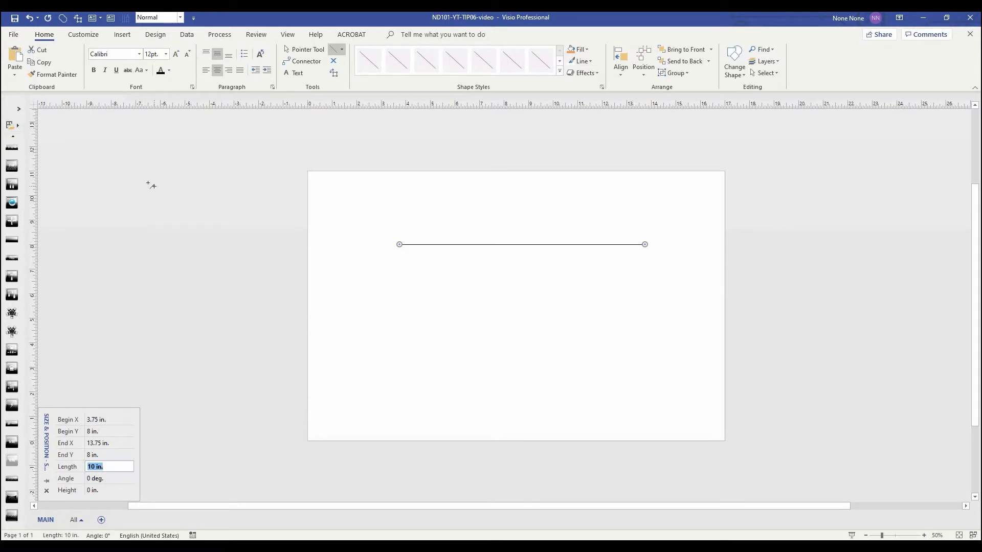
Copy the 10 in. line straight down just below the original, and duplicate the copy six times.
click(302, 51)
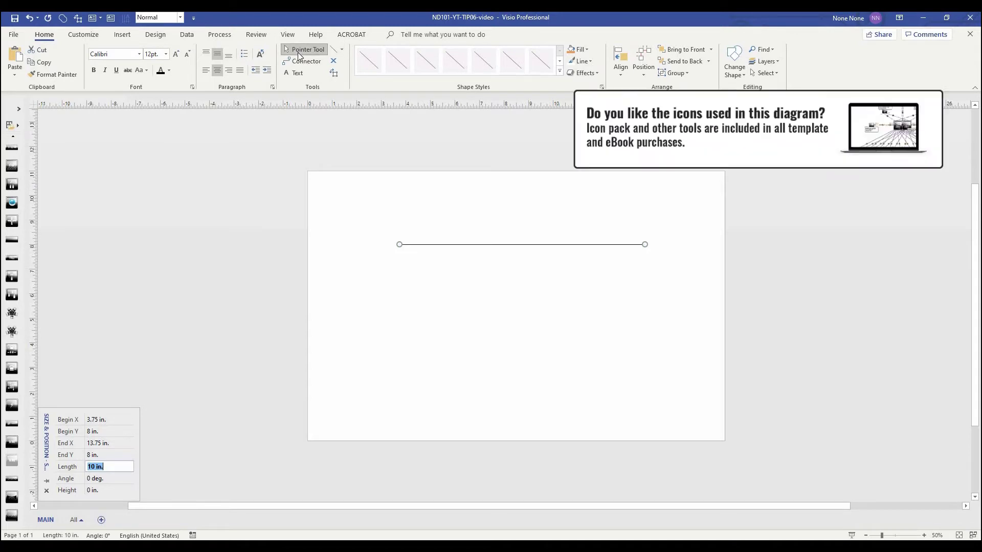
scroll(523, 261, up, 2)
scroll(523, 261, up, 1)
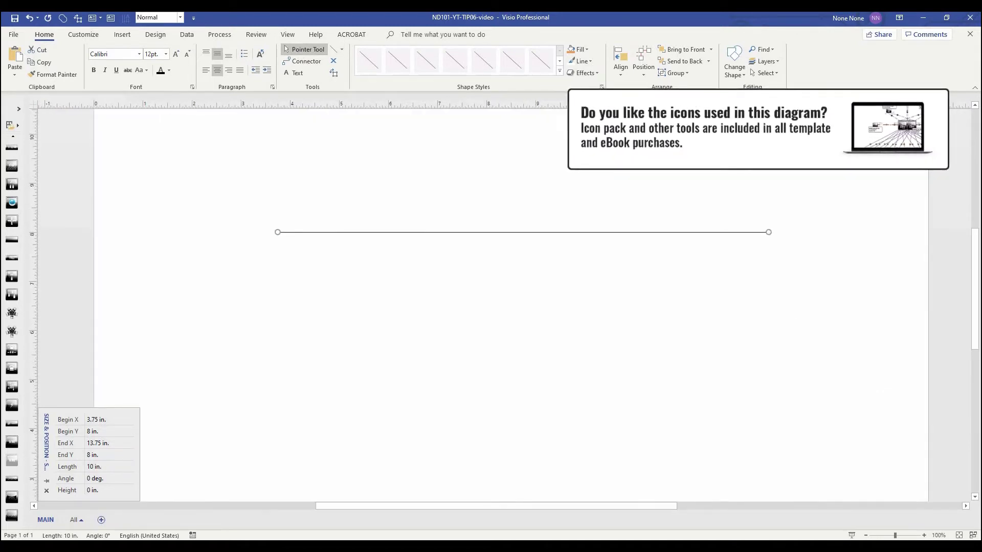
drag(645, 231, 649, 249)
key(ctrl+d)
key(ctrl+d)
key(ctrl+d)
key(ctrl+d)
key(ctrl+d)
key(ctrl+d)
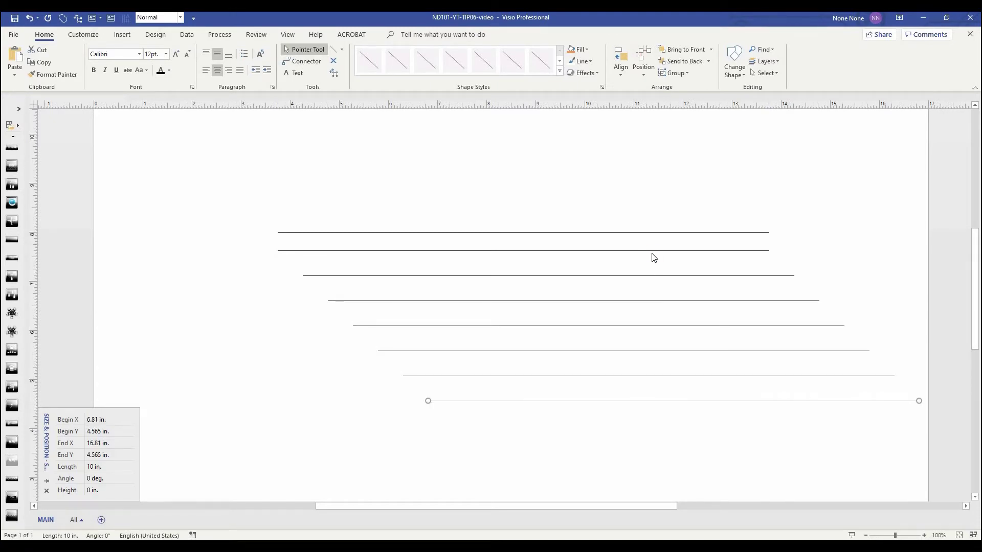
Set the length of the lowest line to 14 in.
double_click(550, 402)
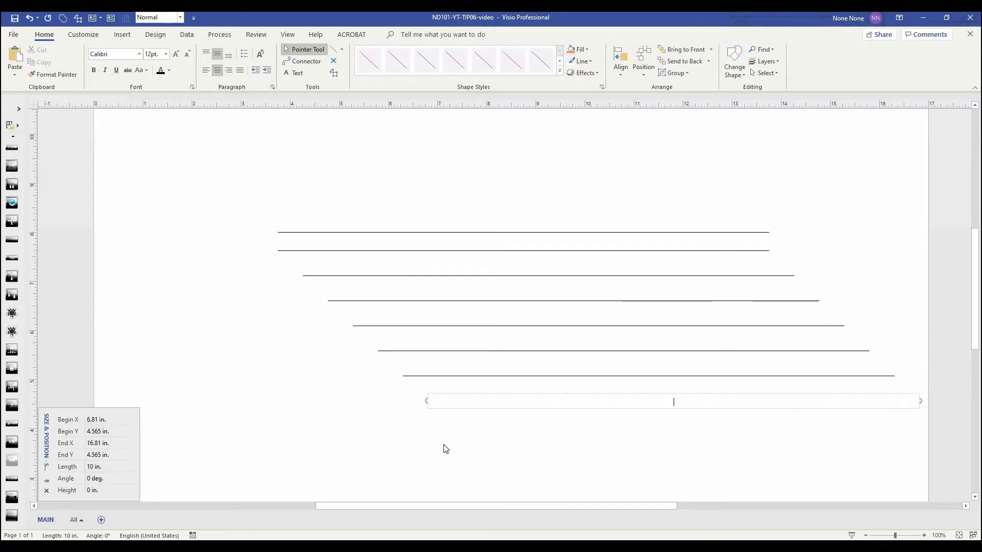
click(444, 448)
click(449, 401)
click(101, 468)
text(14)
key(Return)
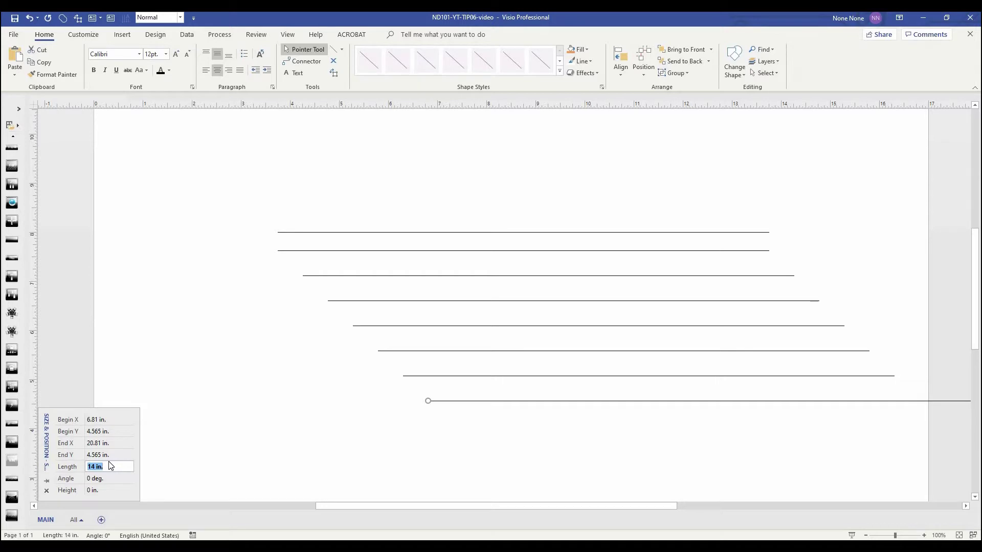
click(492, 450)
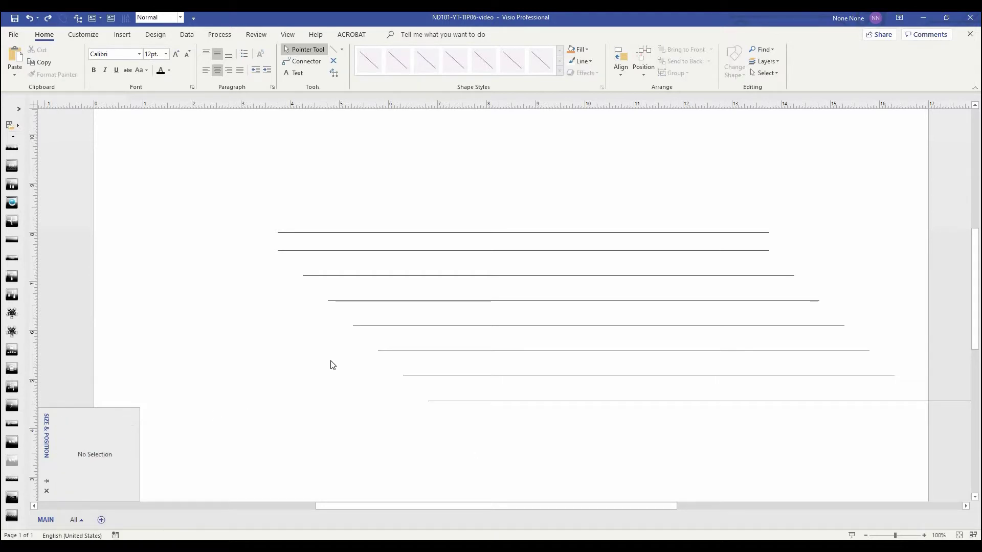
Set the angle of the topmost line to 22.5 deg. and of the second line to 45 deg.
click(384, 233)
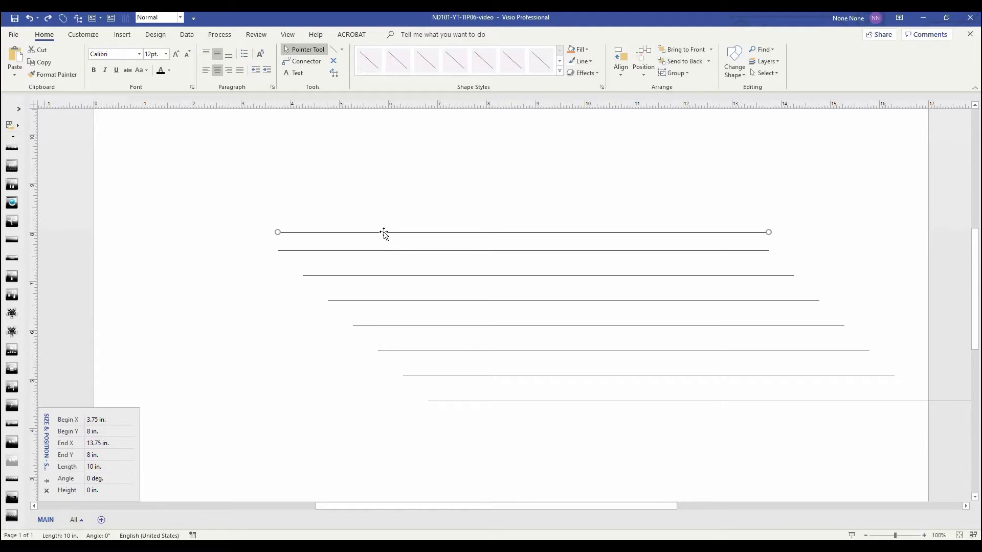
click(106, 479)
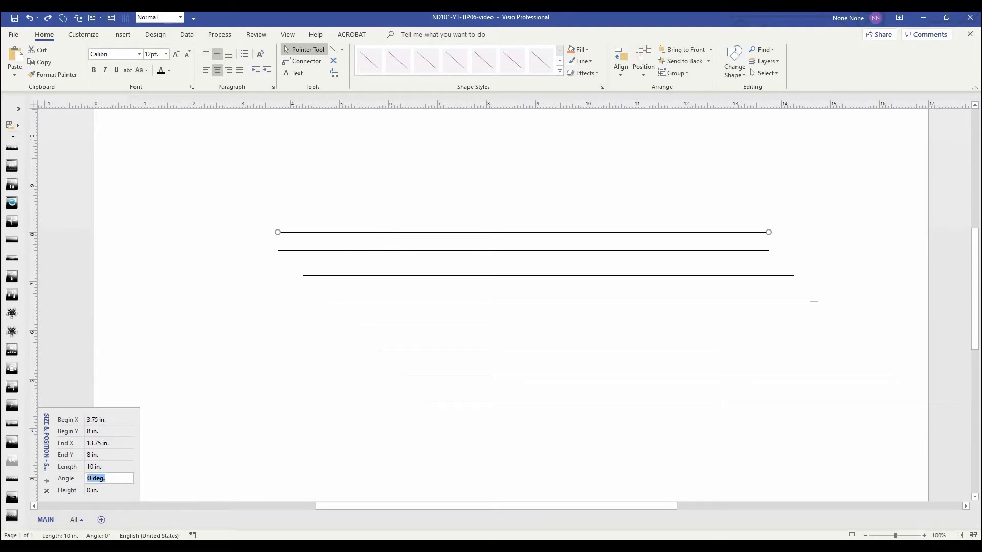
text(22.5)
key(Return)
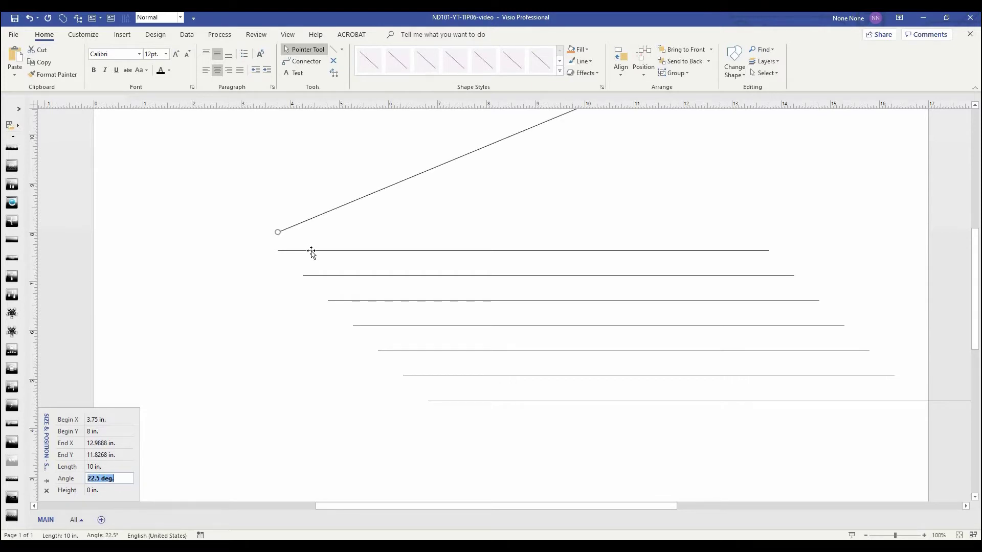
click(311, 252)
click(101, 481)
text(45)
key(Return)
Set the angle of the third line to 67.5 deg. and of the fourth line to 90 deg.
click(342, 275)
click(108, 477)
text(67.5)
key(Return)
click(365, 300)
click(107, 477)
text(90)
key(Return)
Set the angles of the fifth, sixth and seventh lines to -67.5, -45 and -22.5 deg.
text(67.5)
key(Return)
click(431, 351)
click(107, 478)
text(-45)
key(Return)
click(455, 376)
click(109, 478)
text(.5)
key(Return)
click(519, 280)
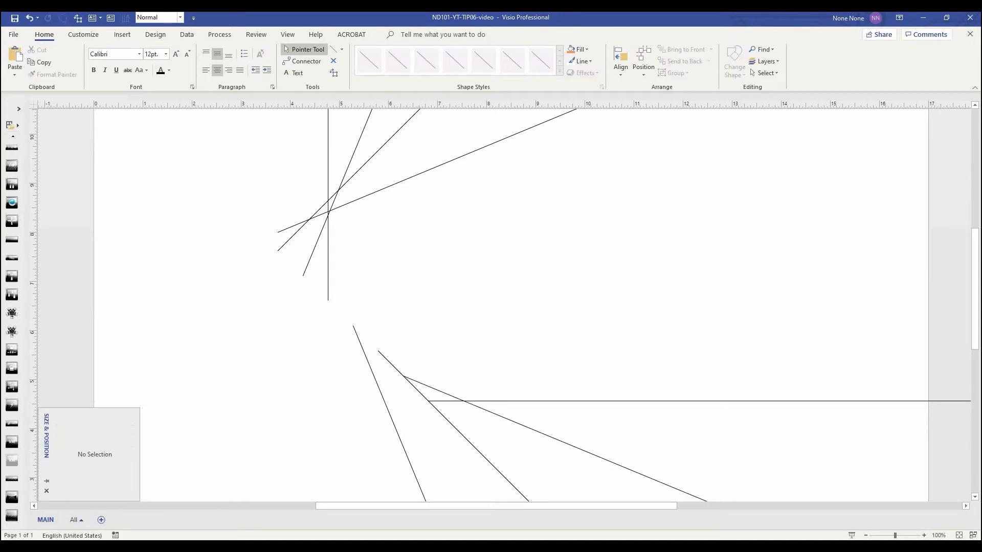
Align all eight lines with Align Center and Align Middle, and move the resulting star to the middle of the page.
ctrl+shift+right_click(470, 288)
scroll(468, 287, down, 5)
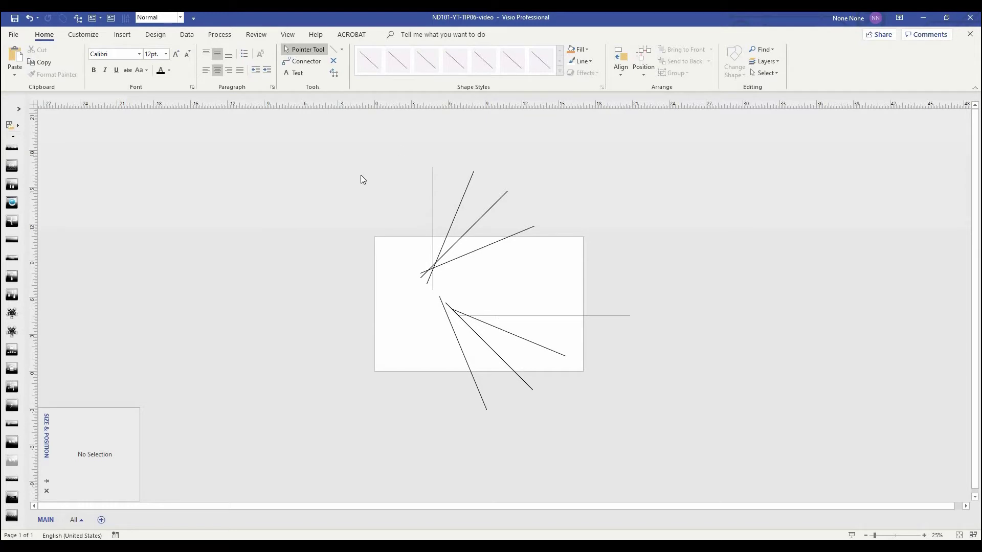
drag(319, 154, 731, 442)
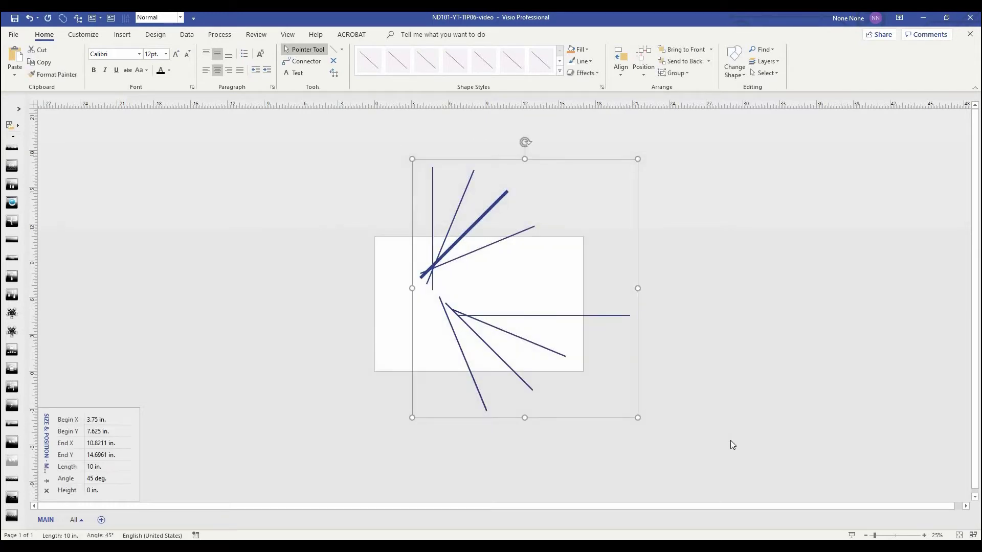
click(621, 74)
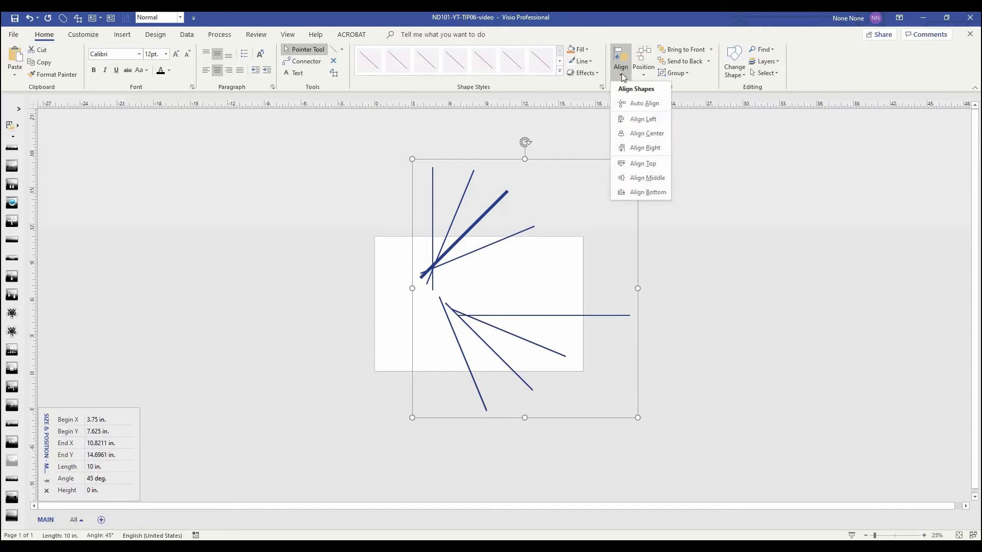
click(634, 133)
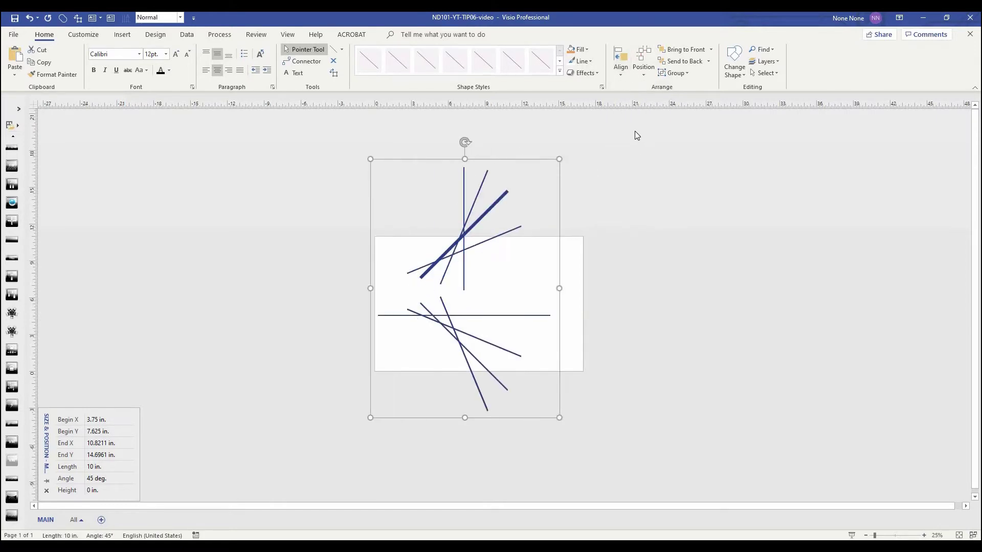
click(621, 75)
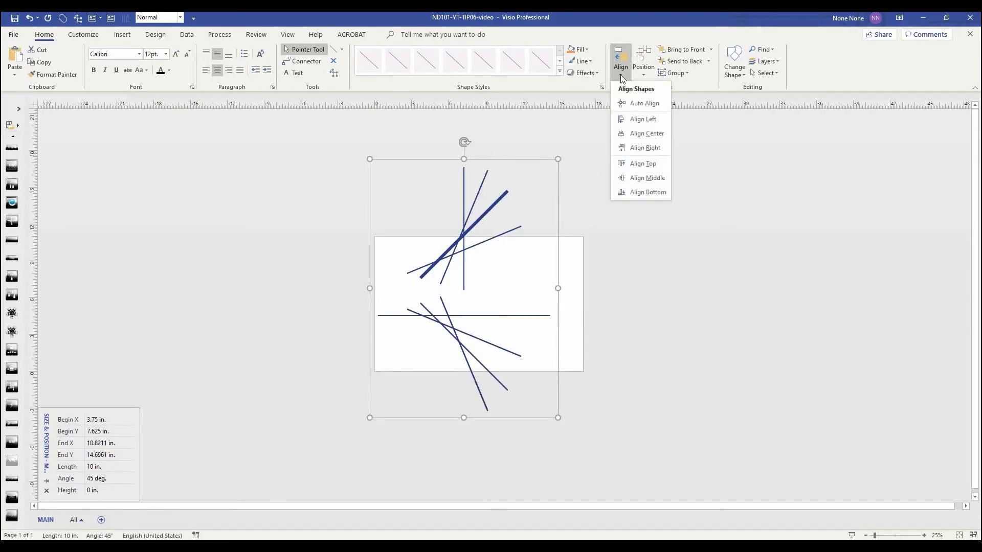
click(632, 179)
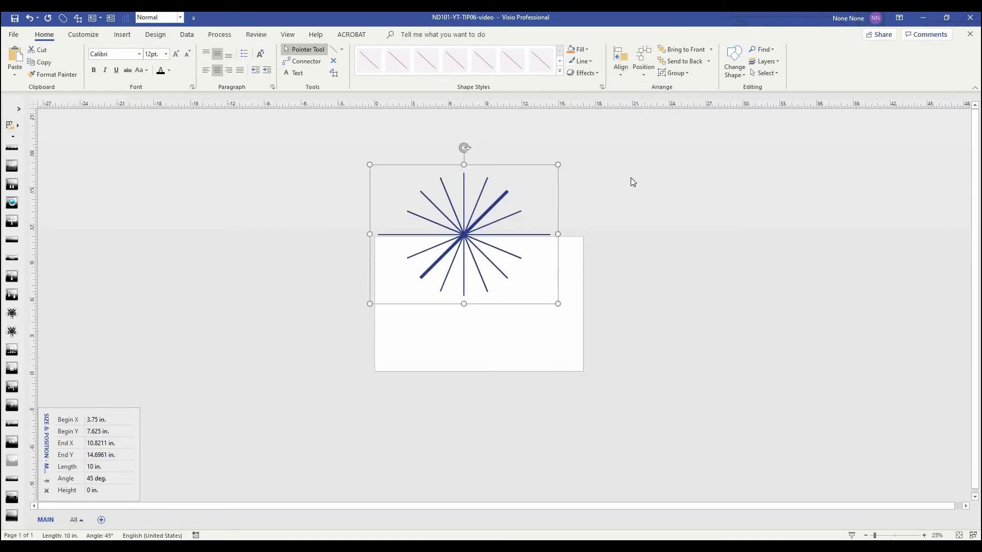
drag(495, 201, 511, 268)
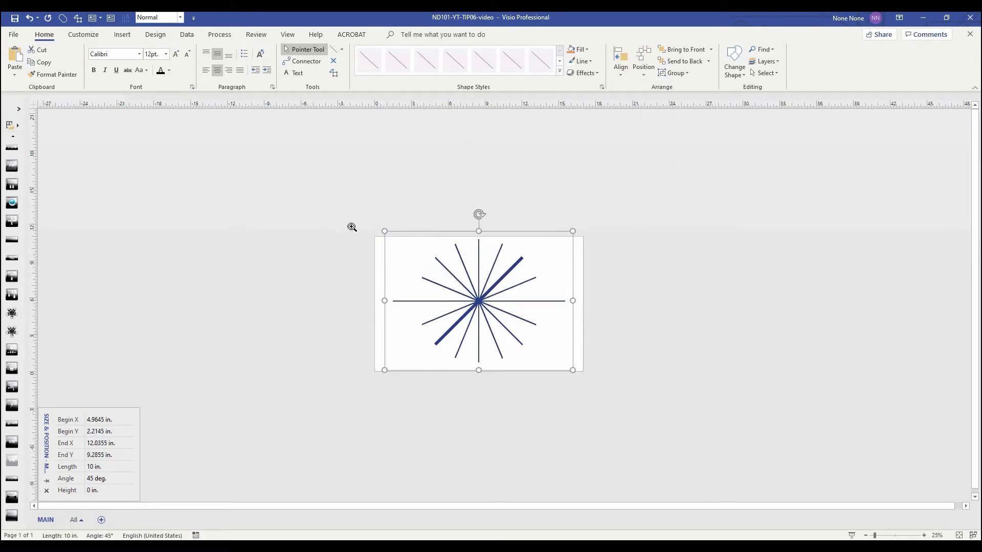
Draw a circle about 1.75 in. in diameter in the empty area left of the radial star with the Ellipse tool.
drag(351, 227, 617, 391)
click(577, 299)
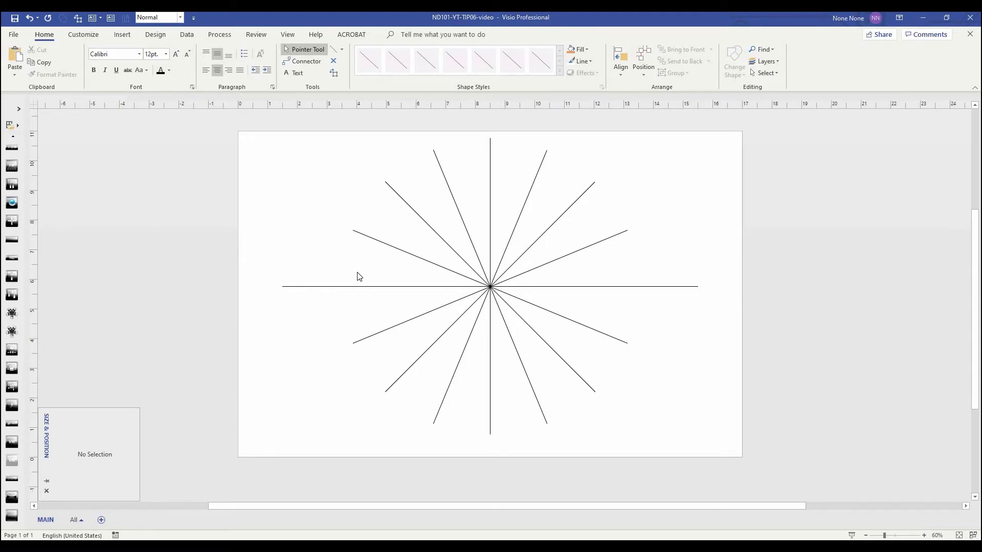
ctrl+shift+click(305, 249)
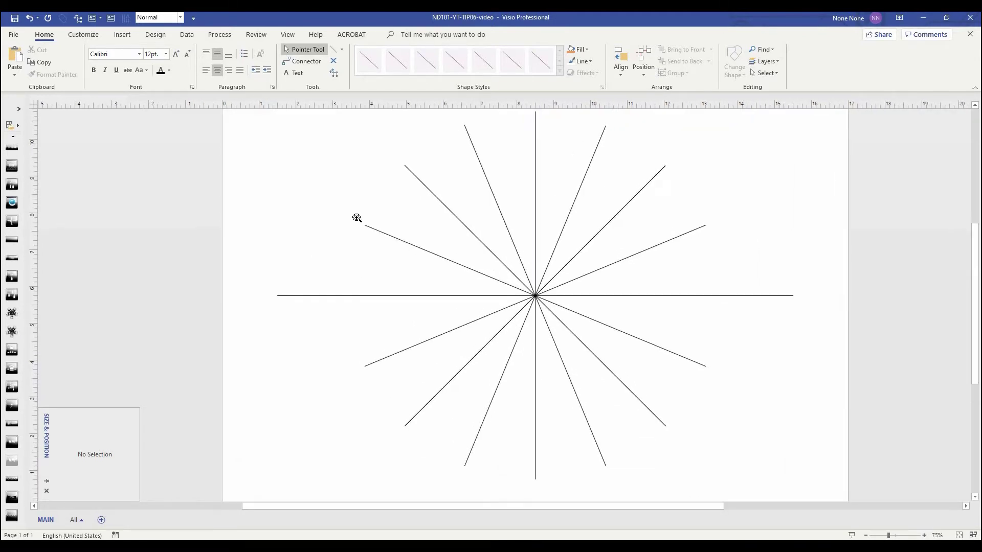
click(342, 49)
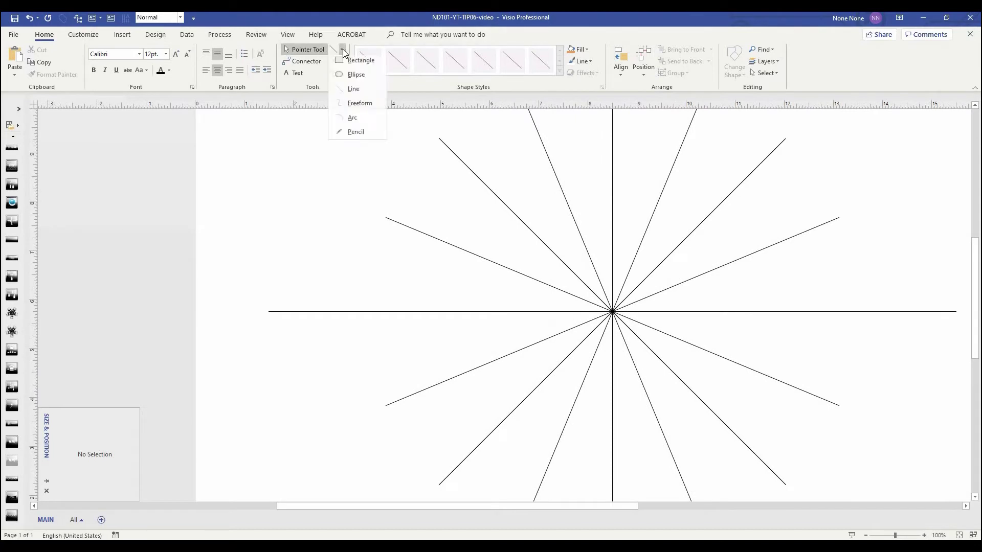
click(358, 78)
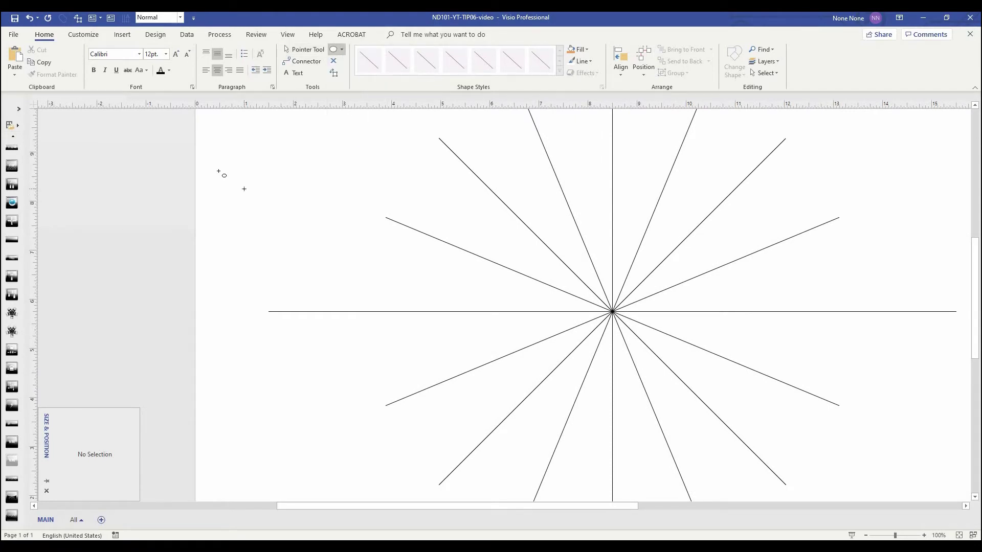
drag(219, 170, 299, 250)
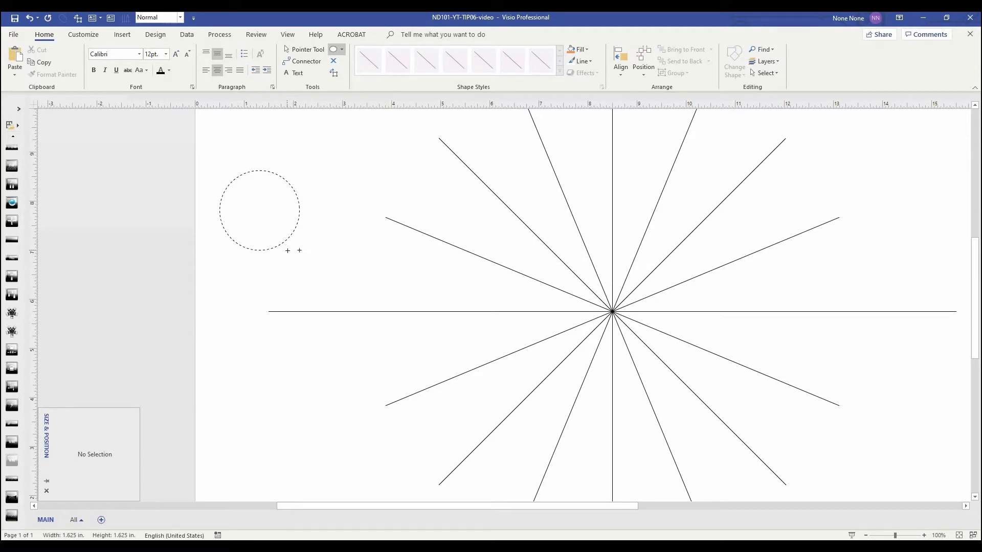
drag(291, 254, 292, 256)
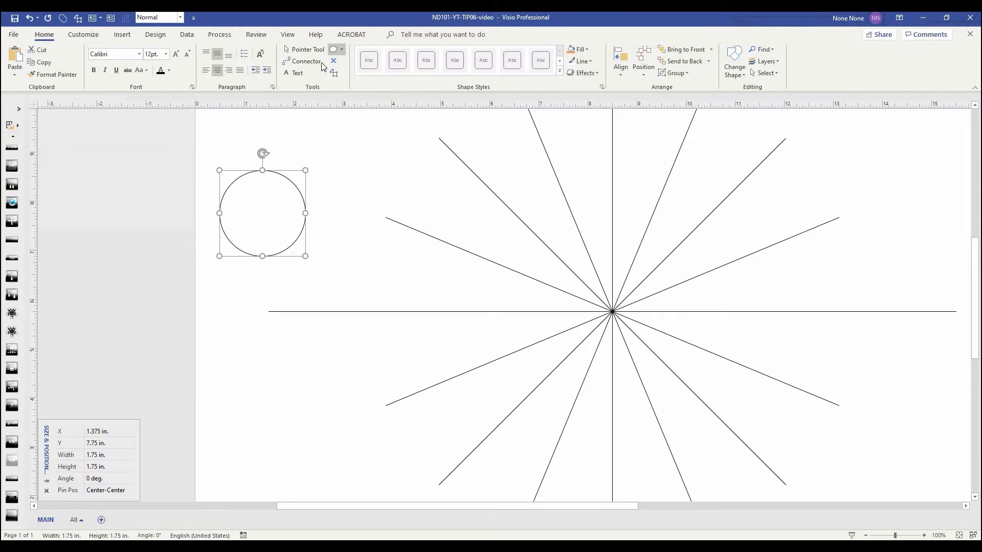
click(311, 51)
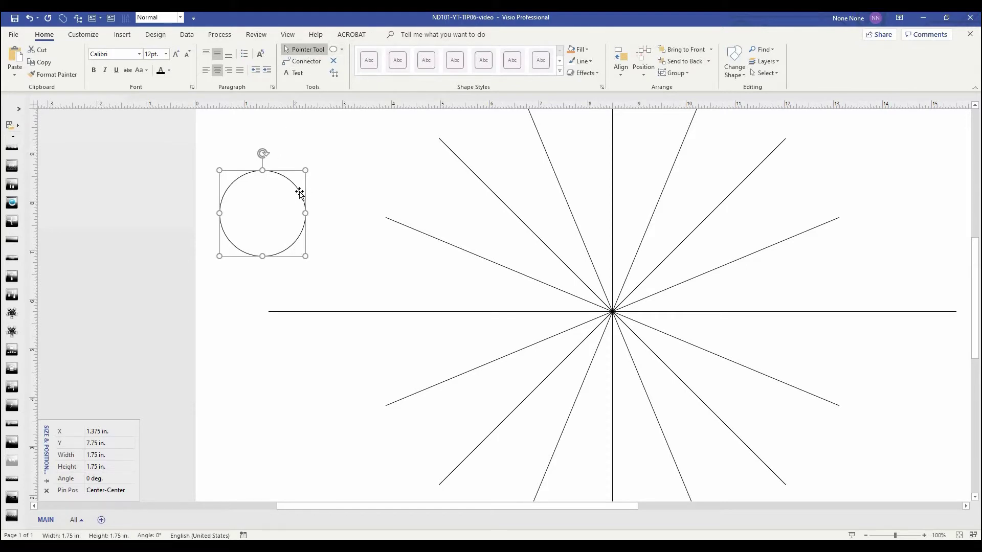
Set the circle to No Fill and make three overlapping copies of it toward the star.
click(586, 48)
click(590, 235)
drag(327, 196, 379, 209)
key(ctrl+d)
key(ctrl+d)
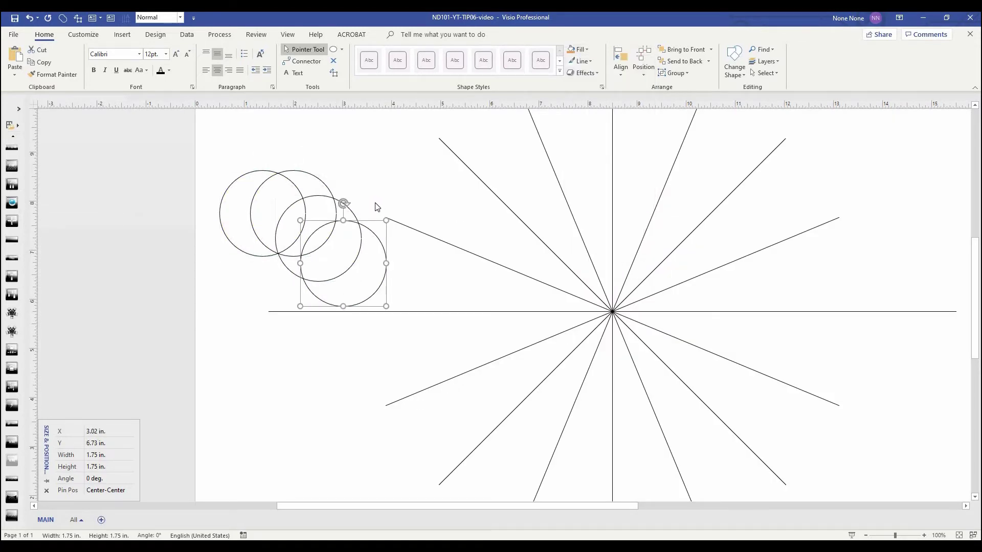
Resize the first circle to 2 in. and the second circle to 4 in. in diameter.
click(268, 173)
click(116, 463)
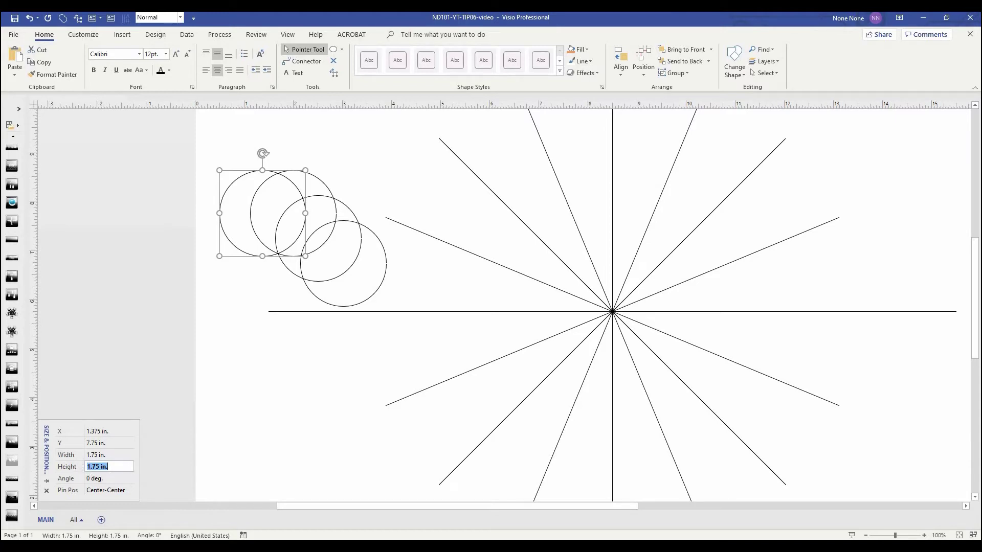
text(2)
key(Return)
click(327, 188)
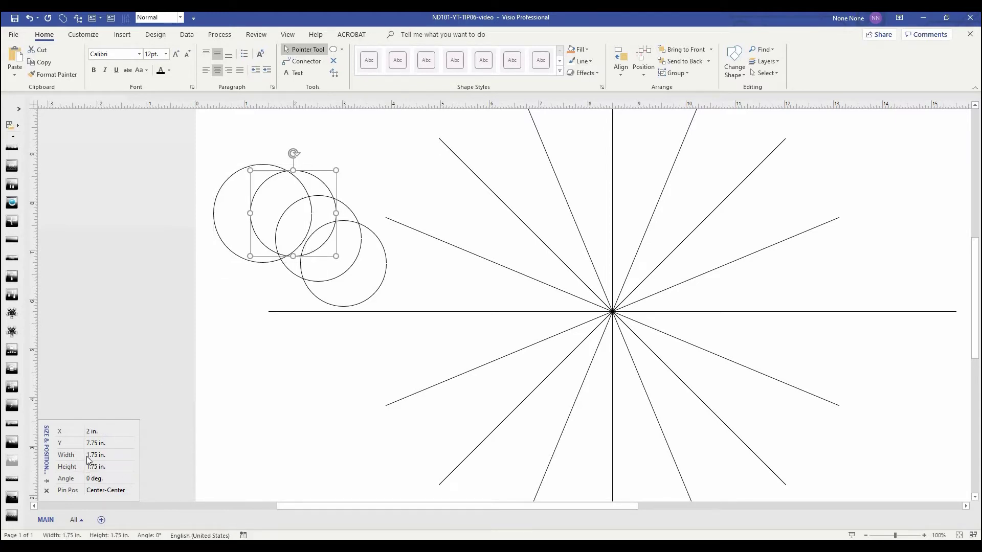
click(111, 467)
text(4)
key(Return)
Resize the third circle to 6 in. and the fourth circle to 8 in. in diameter.
click(353, 215)
click(117, 467)
text(6)
key(Return)
click(377, 237)
text(8)
key(Return)
click(498, 363)
Align all circles and lines with Align Center and Align Middle, and move the pattern to about X 7.5 in., Y 5.5 in.
scroll(498, 363, down, 2)
drag(609, 387, 550, 335)
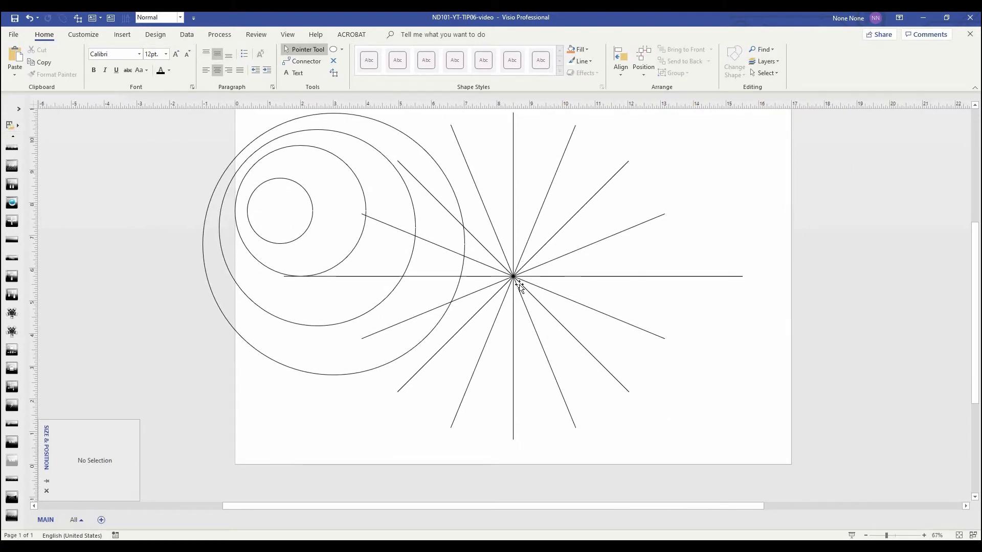
key(ctrl+a)
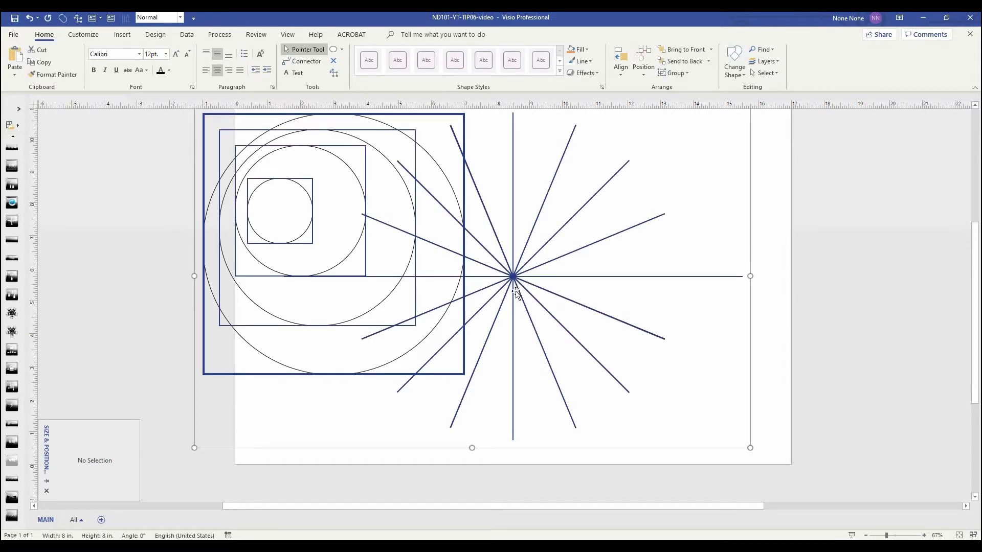
click(620, 63)
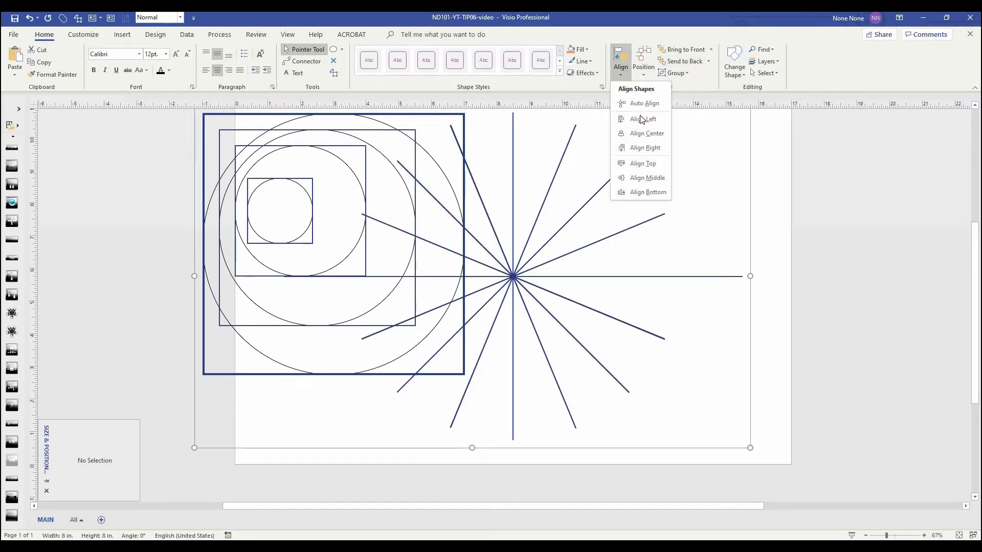
click(643, 141)
click(624, 74)
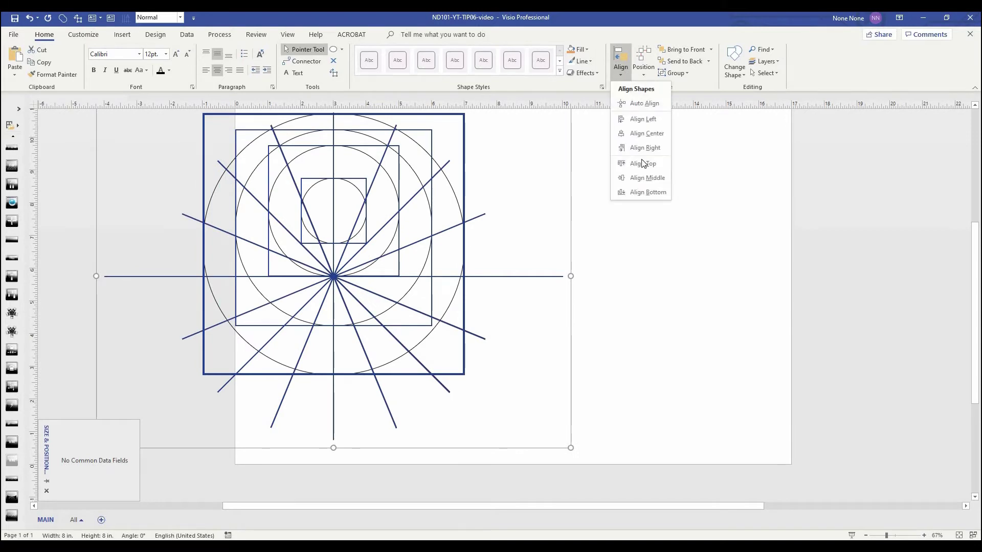
click(647, 178)
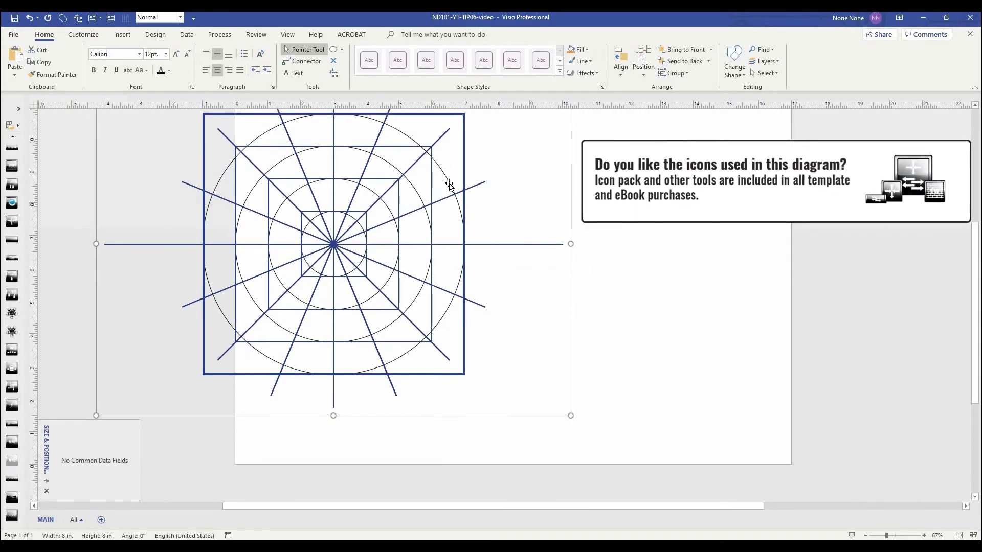
drag(568, 229, 596, 226)
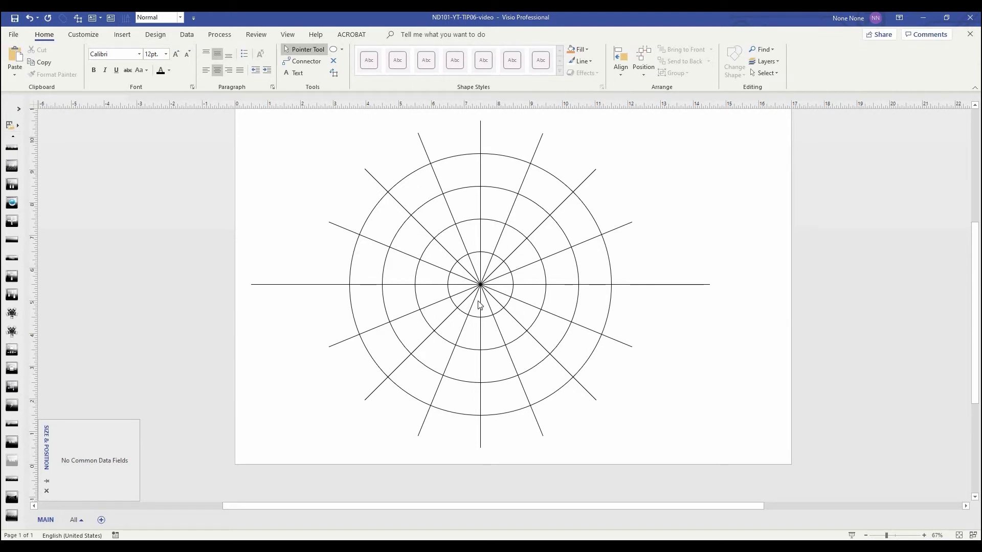
Group all circles and lines, and give the group's lines the fine dotted dash style.
scroll(482, 284, up, 5)
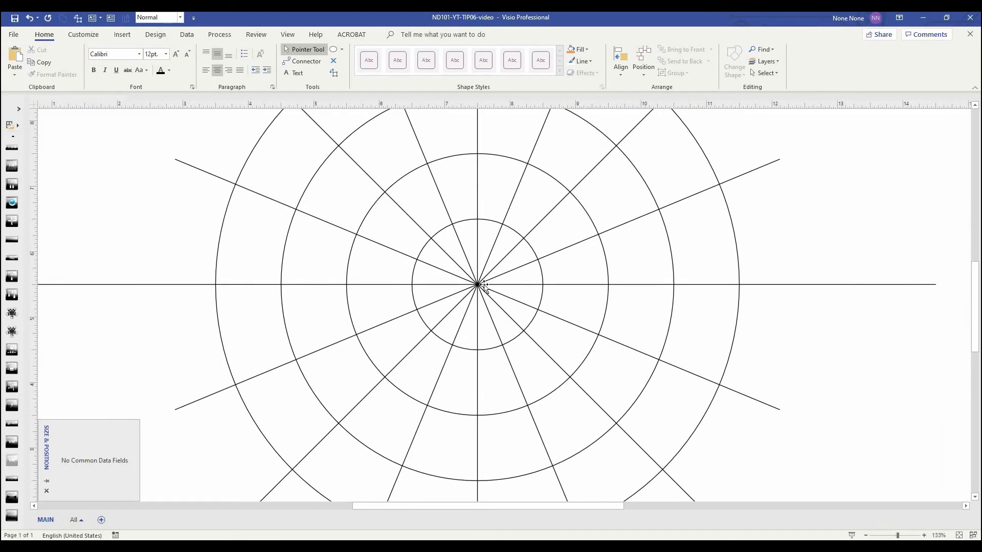
key(ctrl+a)
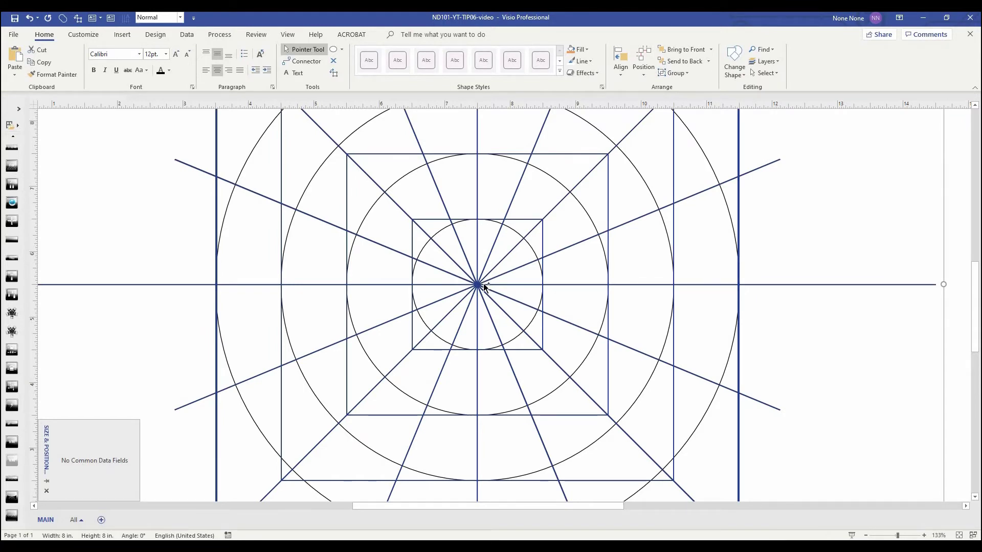
click(483, 283)
click(592, 62)
mouse_move(632, 296)
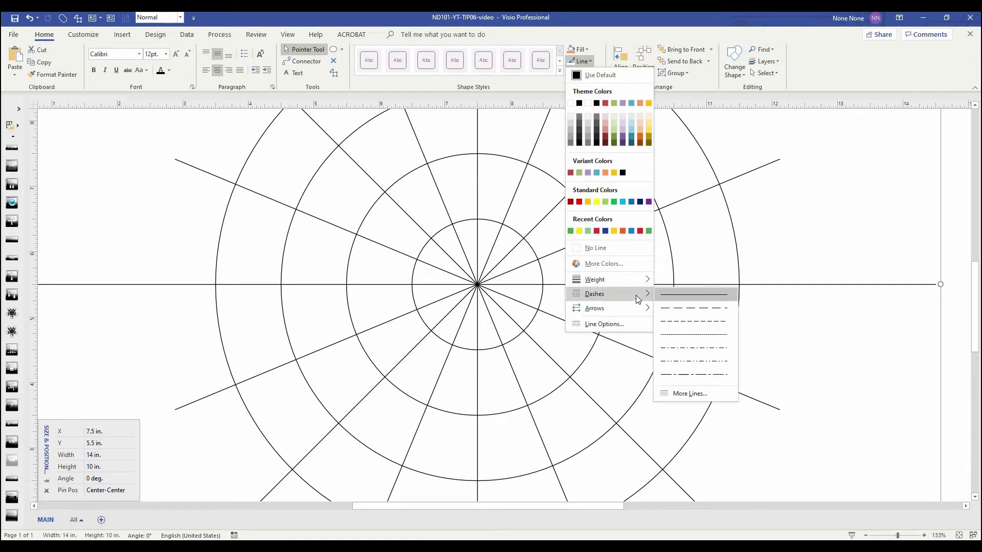
click(688, 338)
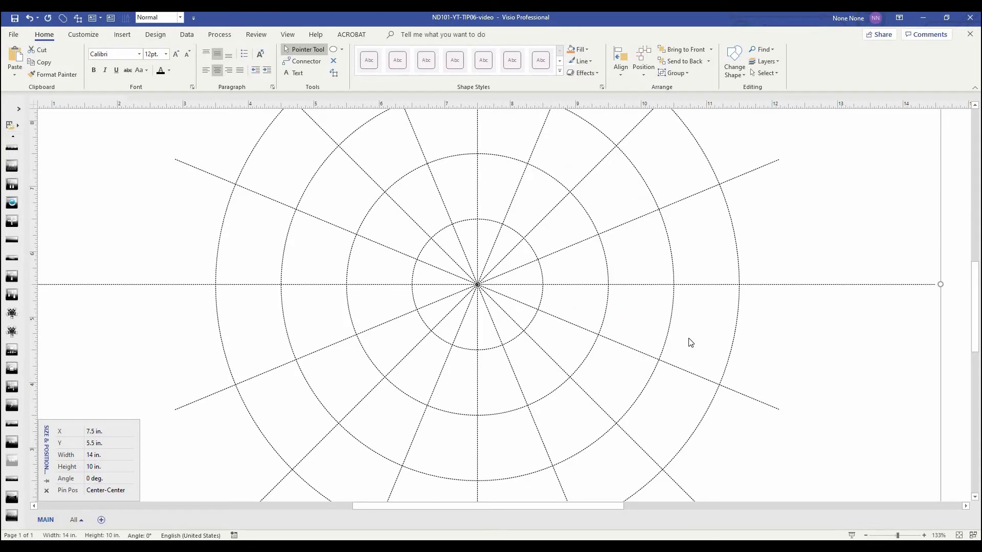
Color the grouped grid's lines light gray.
click(591, 61)
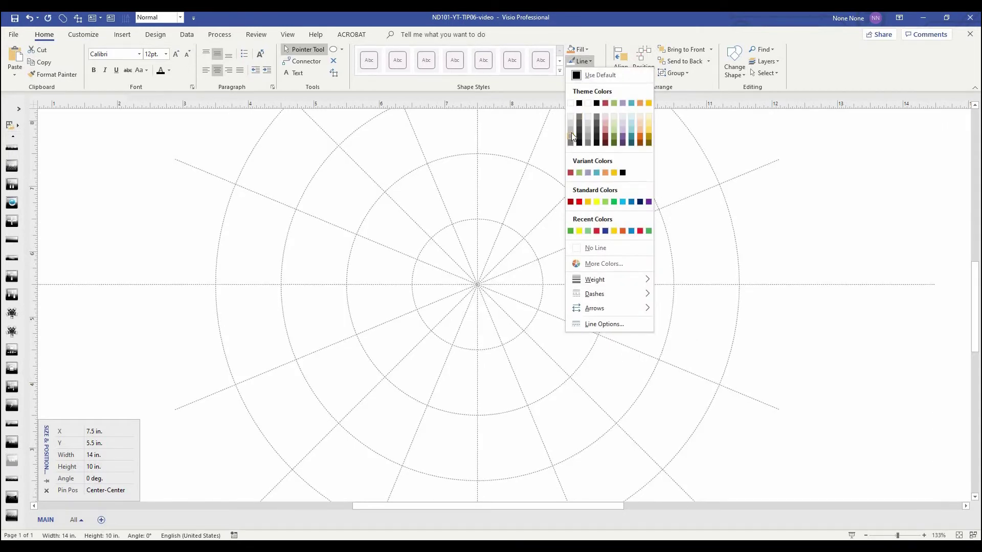
click(571, 135)
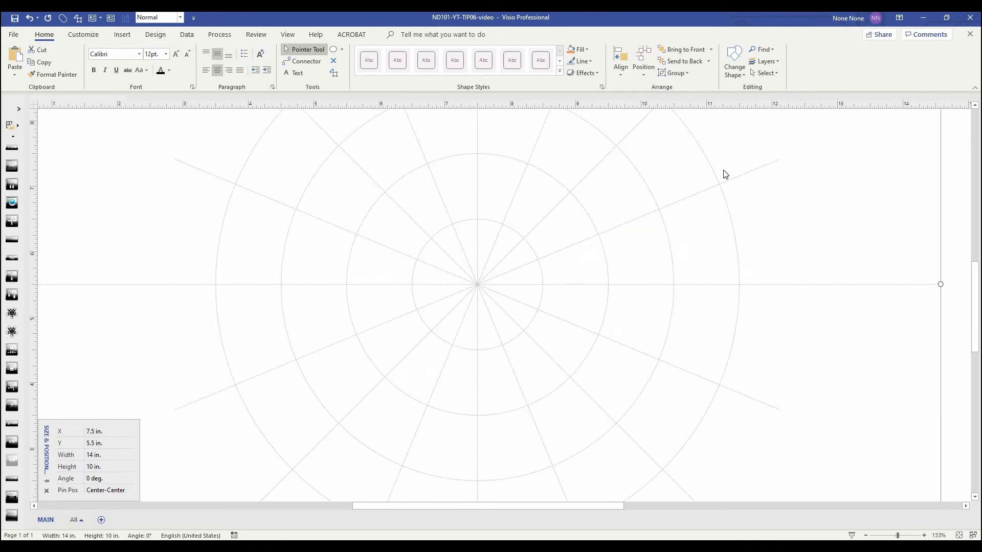
click(900, 232)
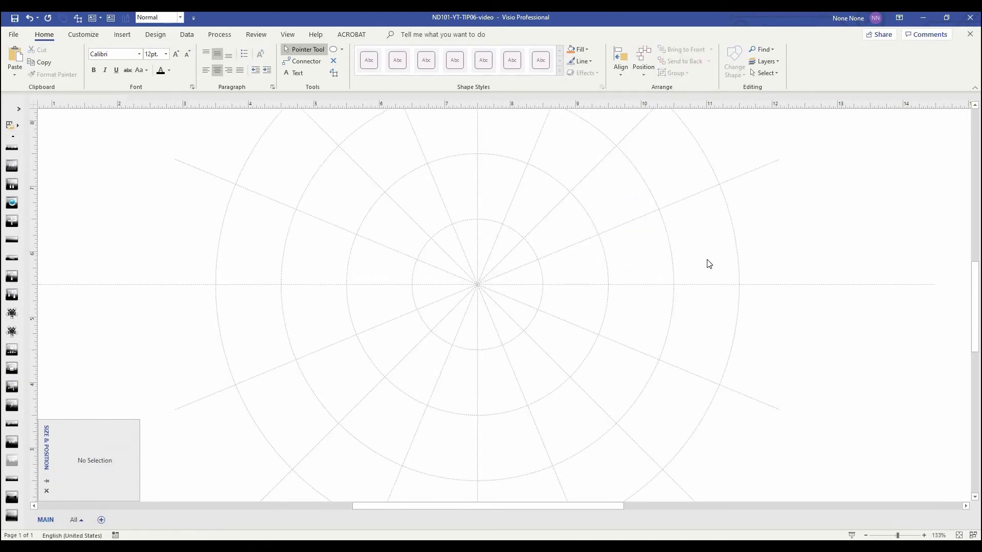
Move the grouped grid horizontally so that its center sits at X 8 in., Y 5.5 in.
scroll(705, 263, down, 3)
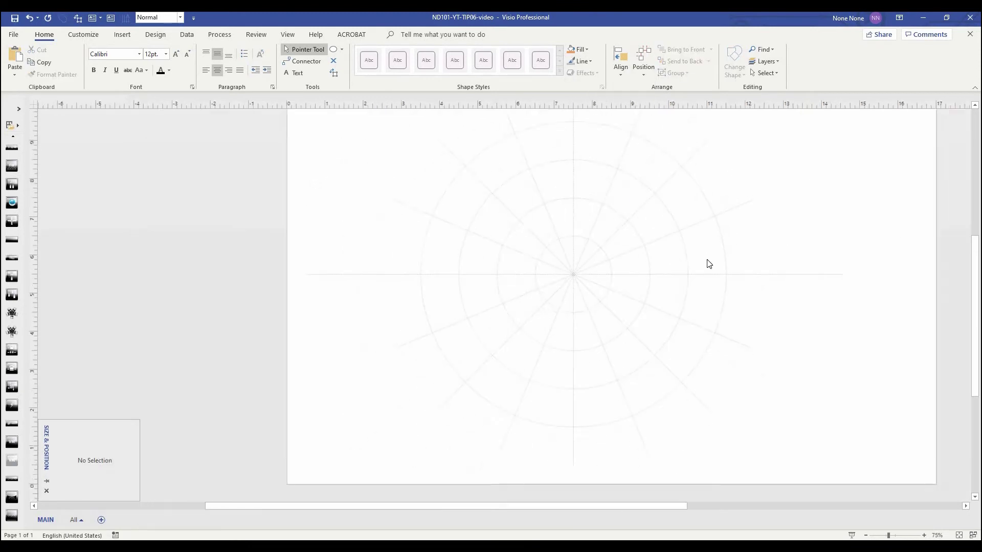
click(623, 242)
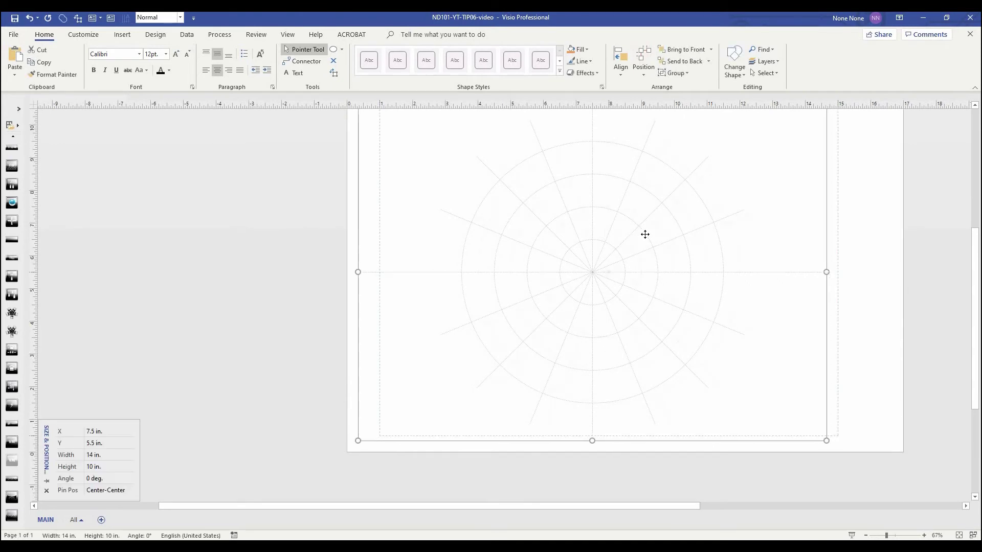
drag(644, 234, 654, 238)
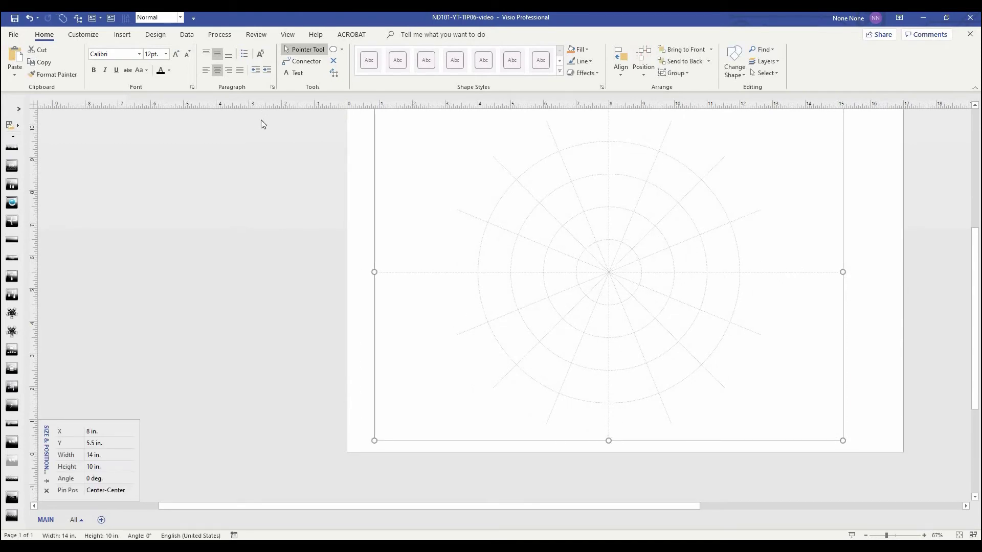
click(352, 207)
Assign the grouped radial grid to the Custom Grid layer.
drag(546, 297, 463, 328)
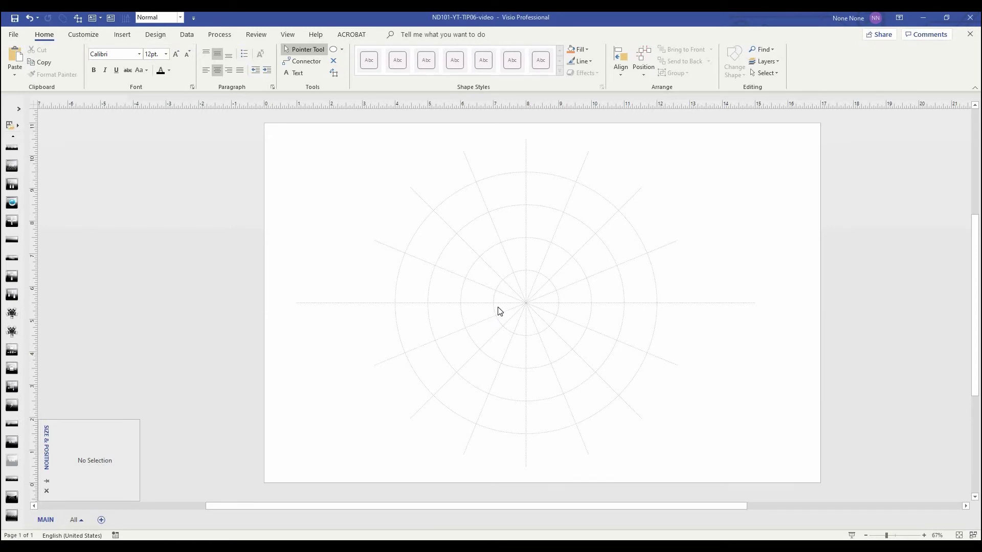
click(642, 248)
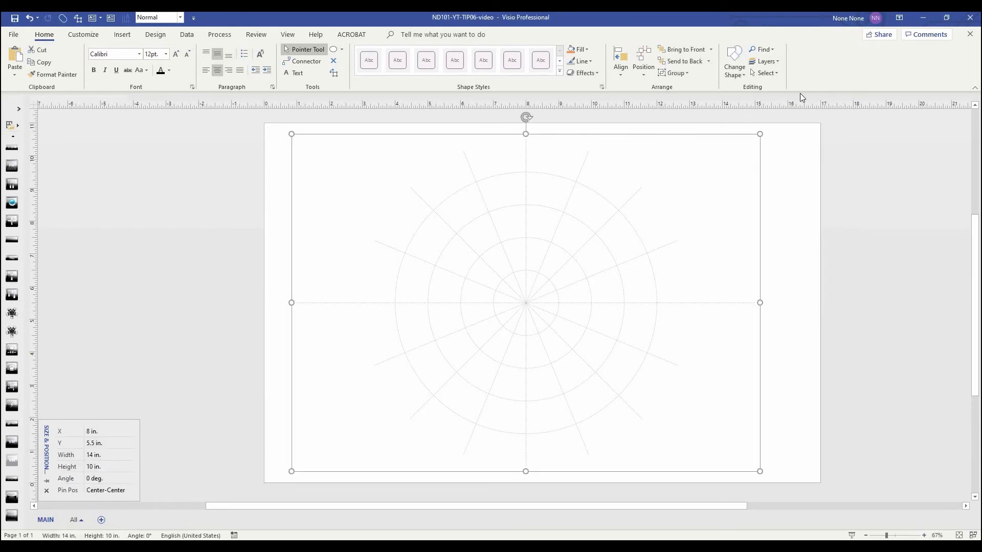
click(778, 60)
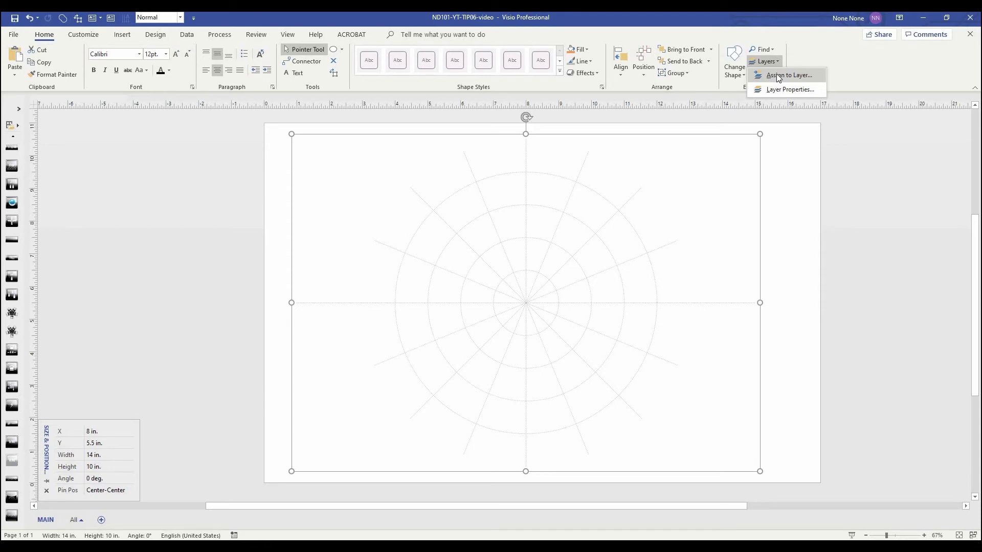
click(776, 75)
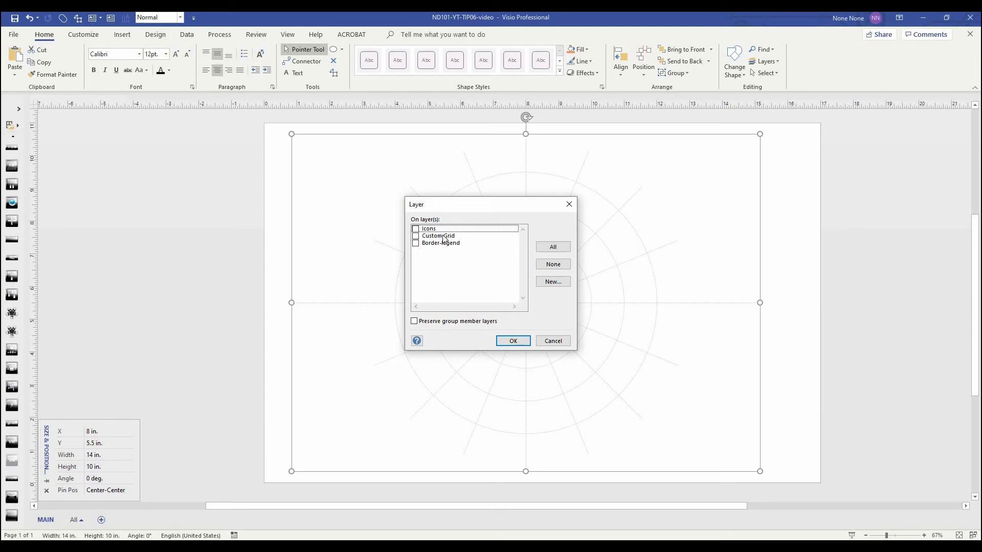
click(415, 236)
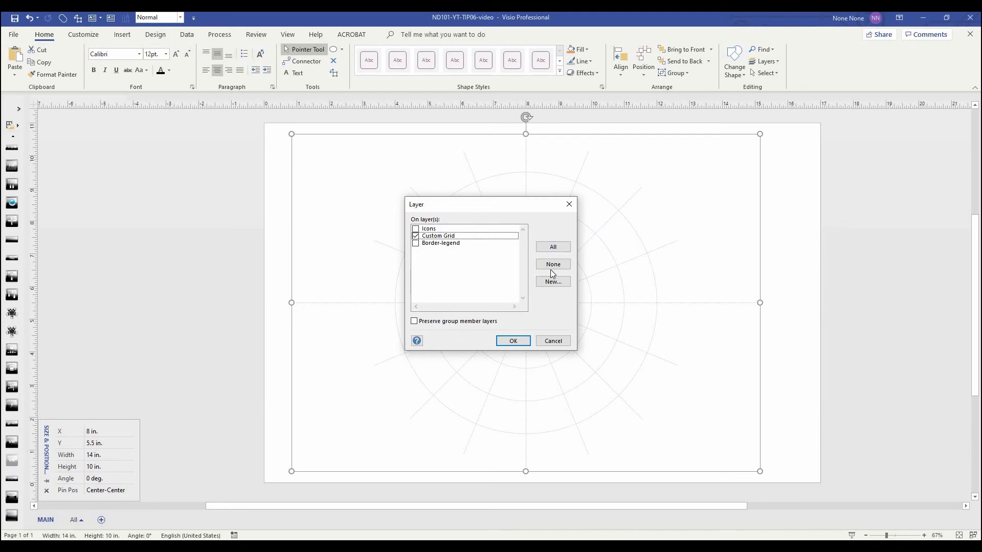
click(511, 341)
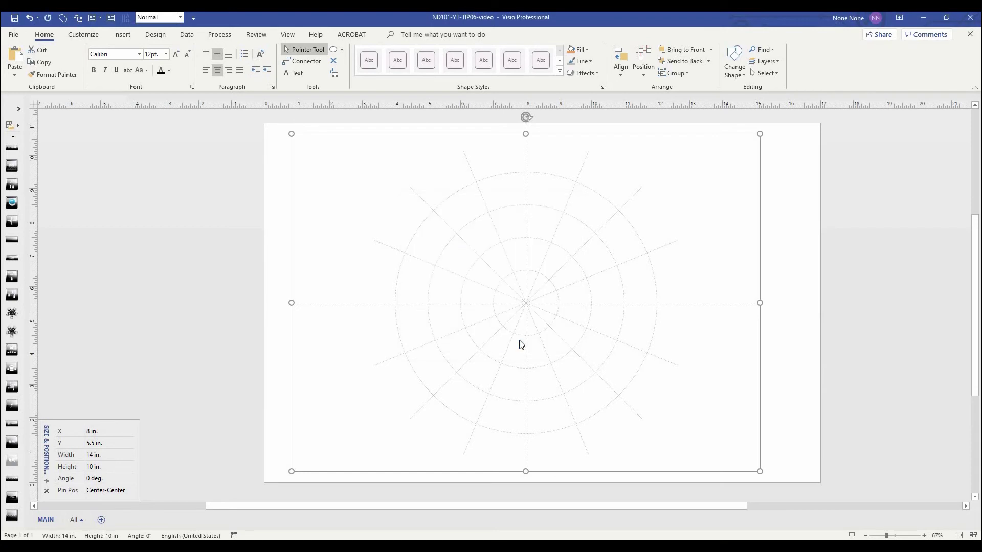
Lock the Custom Grid layer in the layer properties.
click(778, 62)
click(778, 93)
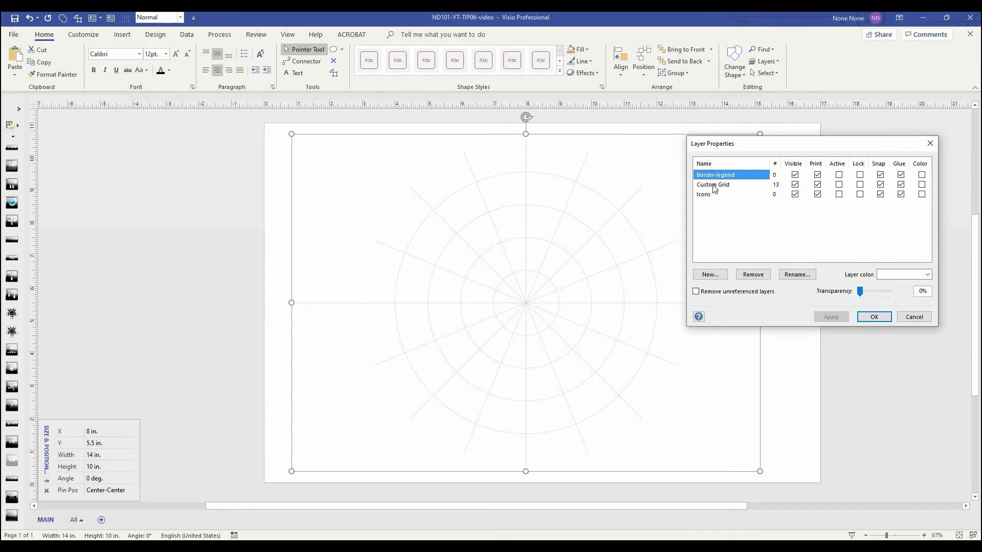
click(860, 186)
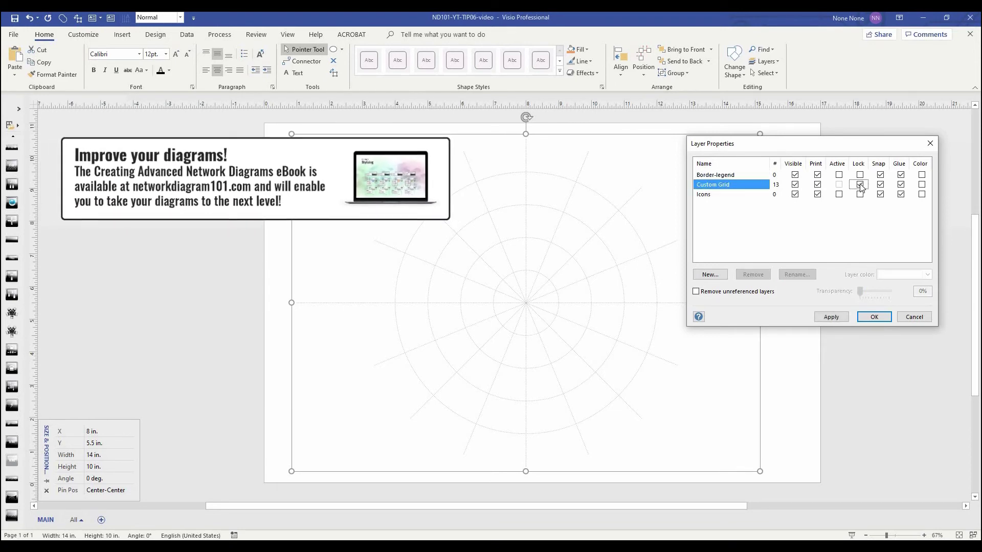
click(873, 317)
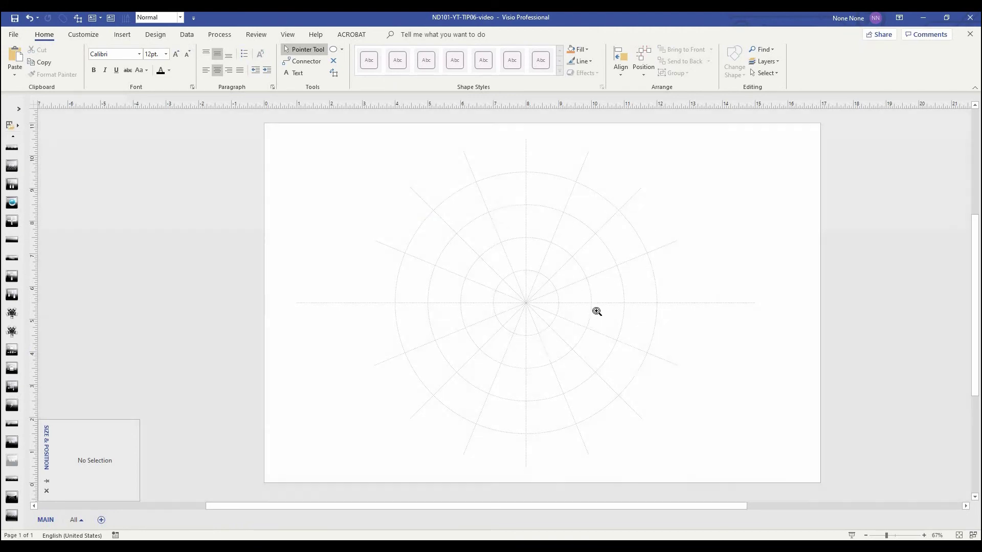
Try to select the locked radial grid with a selection area drawn around it.
ctrl+shift+click(606, 296)
drag(749, 150, 270, 450)
ctrl+shift+right_click(523, 288)
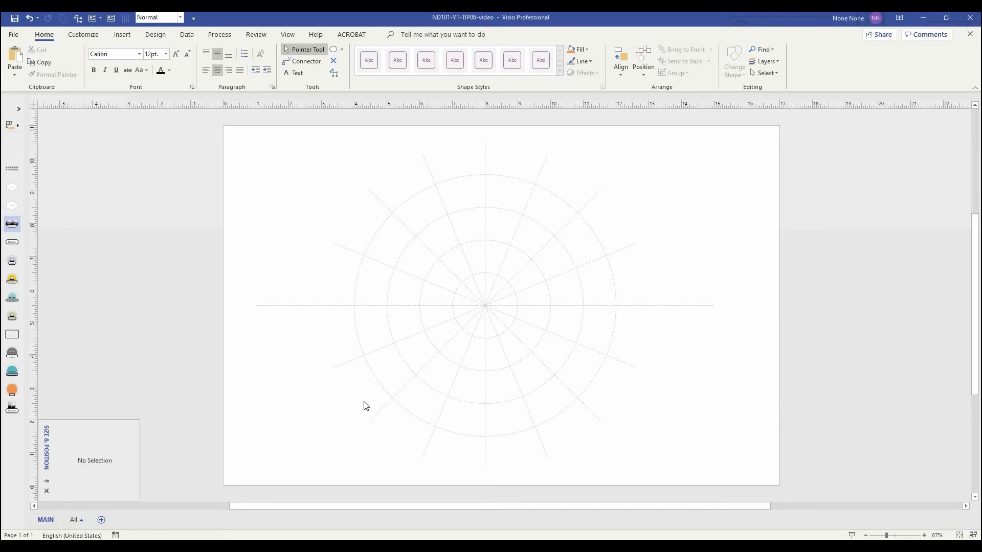
Place the Data Center shape at the grid's center, with an Internet cloud above it and a WAN cloud on each side.
click(18, 108)
drag(38, 355, 537, 305)
scroll(535, 310, up, 5)
drag(32, 259, 566, 213)
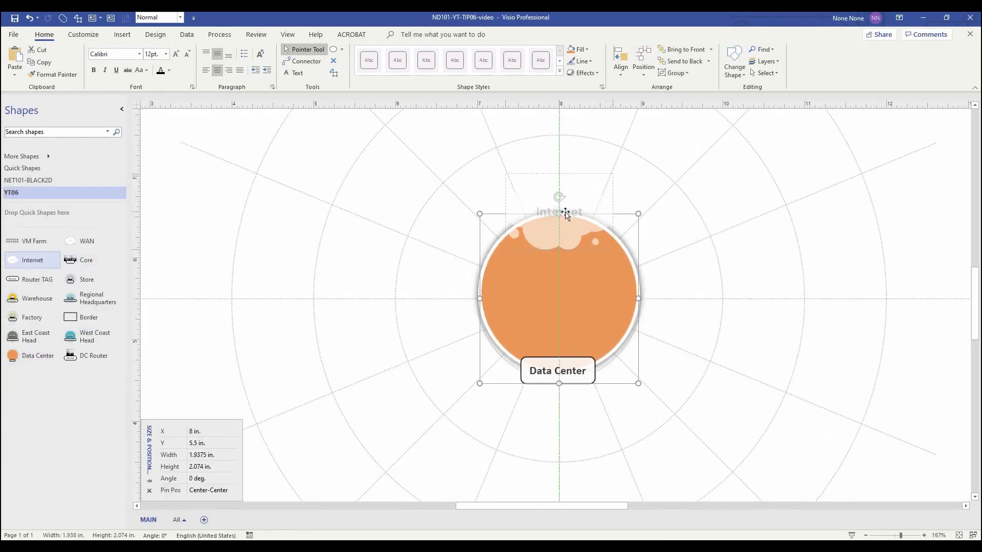
drag(87, 241, 496, 306)
drag(86, 241, 670, 308)
Fill the data center with a Core shape in the middle, a DC Router on each side, and VM Farm shapes above and below.
drag(86, 260, 588, 294)
scroll(552, 308, up, 4)
drag(93, 355, 494, 294)
drag(94, 356, 645, 294)
drag(34, 241, 565, 233)
drag(34, 240, 565, 349)
Place Warehouse shapes on the upper-left and left spokes of the ring around the data center.
scroll(582, 325, down, 2)
drag(458, 247, 583, 292)
drag(36, 298, 620, 169)
drag(37, 298, 559, 210)
drag(36, 298, 499, 346)
On the lower-left spokes, place two Factory shapes on the ring around the data center and two Store shapes on the next ring out.
drag(32, 317, 511, 421)
drag(510, 420, 488, 253)
drag(32, 317, 531, 320)
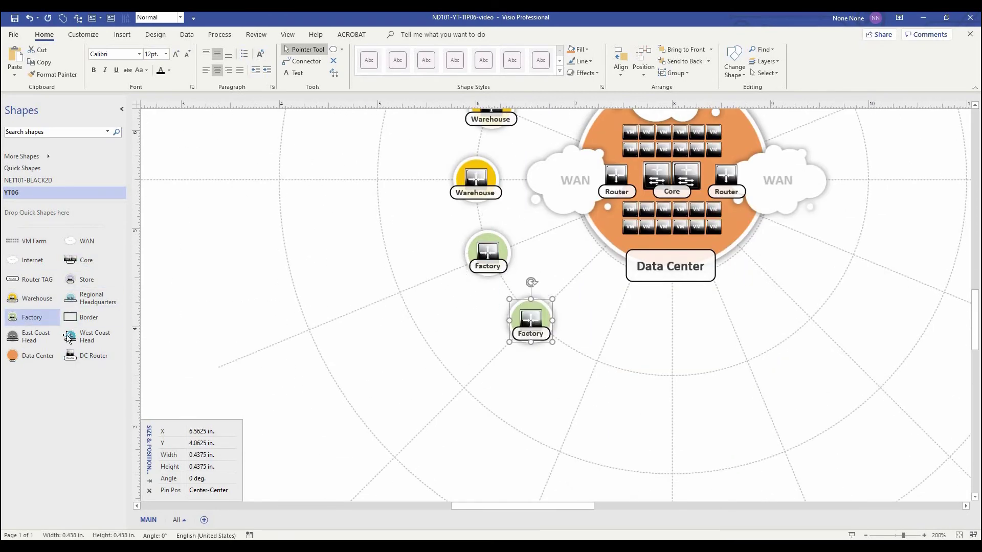
drag(87, 279, 401, 292)
drag(86, 279, 463, 389)
Copy two warehouses outward to the next ring on the left and place two Factory shapes on that ring's upper-left spokes.
scroll(465, 391, up, 4)
drag(580, 293, 481, 293)
drag(596, 219, 504, 178)
scroll(574, 298, up, 7)
drag(32, 317, 571, 281)
drag(571, 281, 667, 220)
Copy a warehouse to the outer ring on the steep upper-left spoke and place a Regional Headquarters on the diagonal spoke beside it.
scroll(667, 220, up, 3)
drag(721, 468, 646, 285)
drag(98, 298, 517, 372)
Copy Store and Factory shapes onto the left spokes of the outer ring.
scroll(517, 372, down, 5)
drag(683, 495, 564, 389)
scroll(578, 381, down, 6)
drag(806, 270, 596, 340)
scroll(585, 279, down, 3)
scroll(635, 353, up, 5)
Place warehouse copies outward along the steep lower-left spoke, one on each ring crossing.
drag(157, 265, 636, 289)
scroll(636, 290, down, 3)
drag(655, 177, 618, 274)
drag(618, 274, 580, 365)
Copy two warehouses onto the steep upper-right spoke and a factory onto the diagonal upper-right spoke.
scroll(580, 365, down, 3)
scroll(593, 263, up, 3)
drag(365, 310, 558, 216)
drag(565, 225, 527, 320)
drag(327, 217, 649, 282)
Copy Store shapes onto the middle ring at the shallow upper-right spoke and the horizontal right spoke.
scroll(664, 365, down, 3)
drag(263, 409, 715, 191)
drag(716, 190, 736, 285)
Copy a factory down to the diagonal lower-right spoke and a warehouse to the shallow lower-right spoke.
scroll(736, 285, down, 2)
drag(582, 199, 582, 477)
drag(493, 217, 564, 386)
Copy Store shapes onto the horizontal and upper-right spokes of the ring nearest the data center.
drag(608, 345, 566, 345)
drag(566, 344, 552, 280)
drag(552, 281, 524, 224)
Copy a warehouse and two stores onto the lower-right spokes.
scroll(524, 227, down, 3)
drag(609, 250, 523, 340)
drag(626, 195, 553, 420)
drag(552, 420, 690, 424)
Copy the Regional Headquarters to the outer ring's upper-right and lower-right shallow spokes.
scroll(692, 428, down, 3)
drag(359, 207, 680, 268)
drag(680, 266, 680, 420)
Place the East Coast Head shape on the page's far right and the West Coast Head shape on its far left, along the horizontal axis.
drag(31, 336, 796, 345)
scroll(778, 408, down, 2)
drag(90, 336, 433, 310)
scroll(641, 386, down, 1)
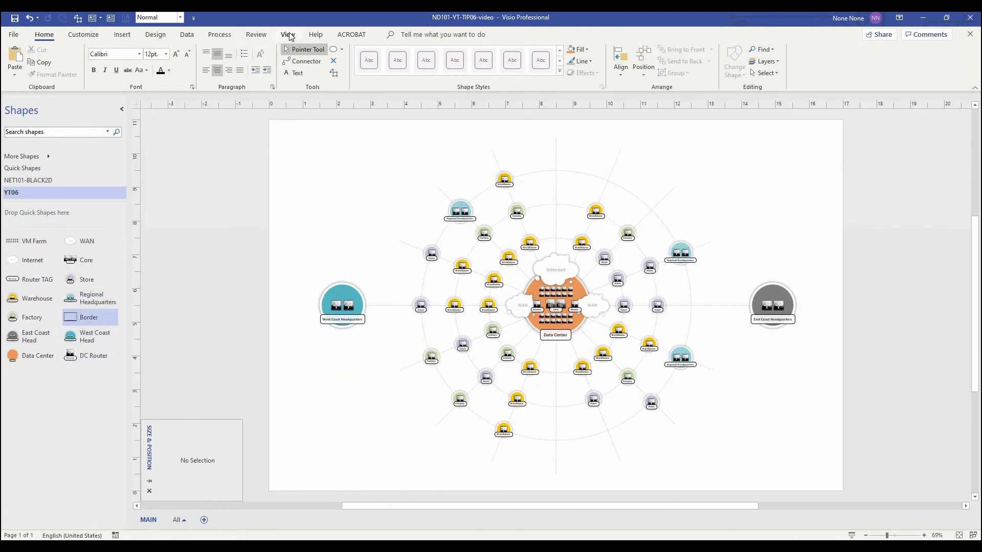
Show the drawing guides and draw an 8.25 by 10.5 in. rectangle over the page's left half.
click(287, 34)
click(142, 71)
click(44, 35)
scroll(559, 188, up, 2)
scroll(559, 188, down, 1)
key(ctrl+8)
drag(557, 123, 253, 492)
Fill the left rectangle with a linear teal-to-white gradient at an angle of 180 degrees.
click(587, 49)
click(593, 268)
click(858, 146)
click(953, 214)
click(958, 241)
click(858, 183)
click(911, 287)
click(957, 286)
click(956, 287)
click(957, 304)
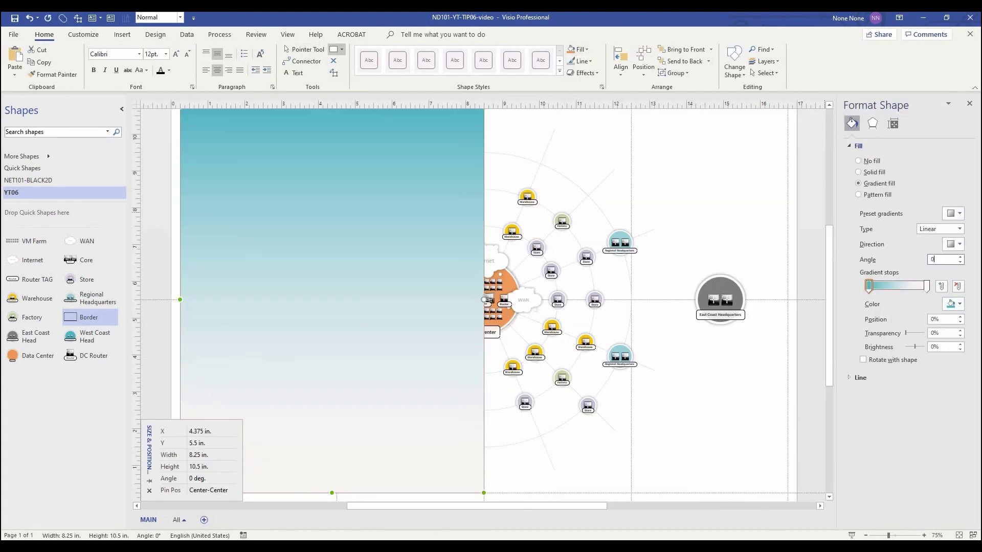
text(18)
Copy the gradient rectangle to the right and give the copy a gray-to-white gradient at an angle of 0 degrees.
click(308, 49)
drag(314, 258, 534, 259)
drag(941, 259, 913, 268)
text(0)
click(959, 304)
click(896, 370)
Align the gray rectangle over the page's right half and send the background behind the network shapes.
drag(464, 259, 548, 258)
click(684, 61)
click(815, 194)
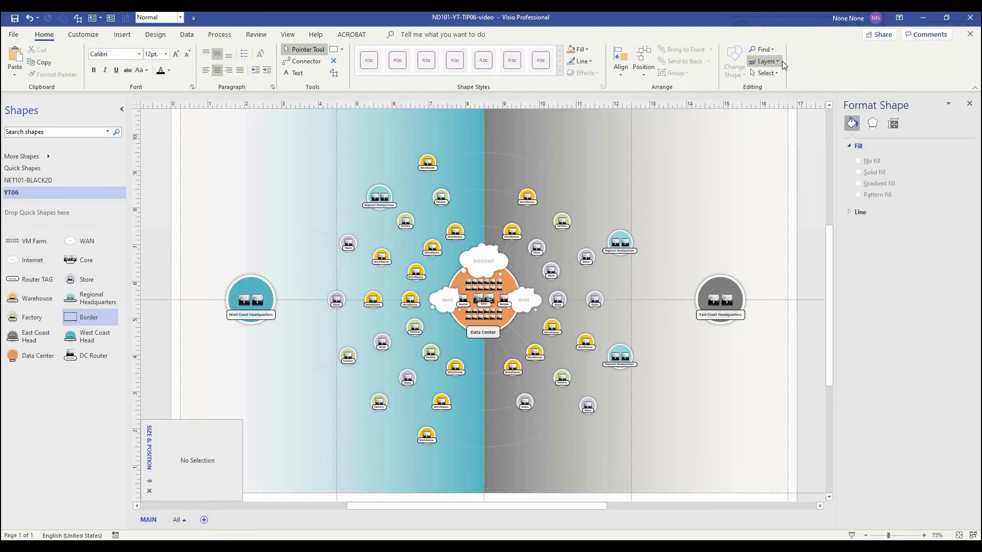
Unlock the Custom Grid layer in the layer properties.
click(764, 61)
click(779, 86)
click(855, 185)
click(872, 314)
Color the radial grid's lines white.
click(598, 185)
click(582, 61)
click(570, 104)
scroll(665, 272, down, 1)
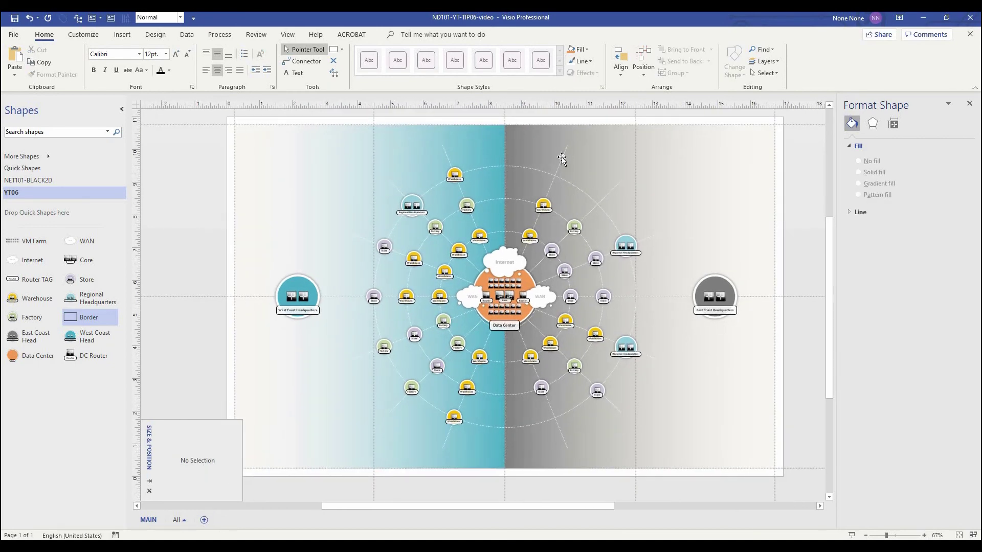
Assign the two gradient background rectangles to a layer and update the layer properties.
click(562, 159)
shift+click(450, 159)
click(764, 60)
click(779, 74)
click(517, 346)
click(765, 61)
click(780, 86)
click(872, 315)
Add bold 30 pt labels reading "West Coast" and "East Coast" in the page's lower-left and lower-right corners.
key(ctrl+2)
click(189, 358)
text(West Coast)
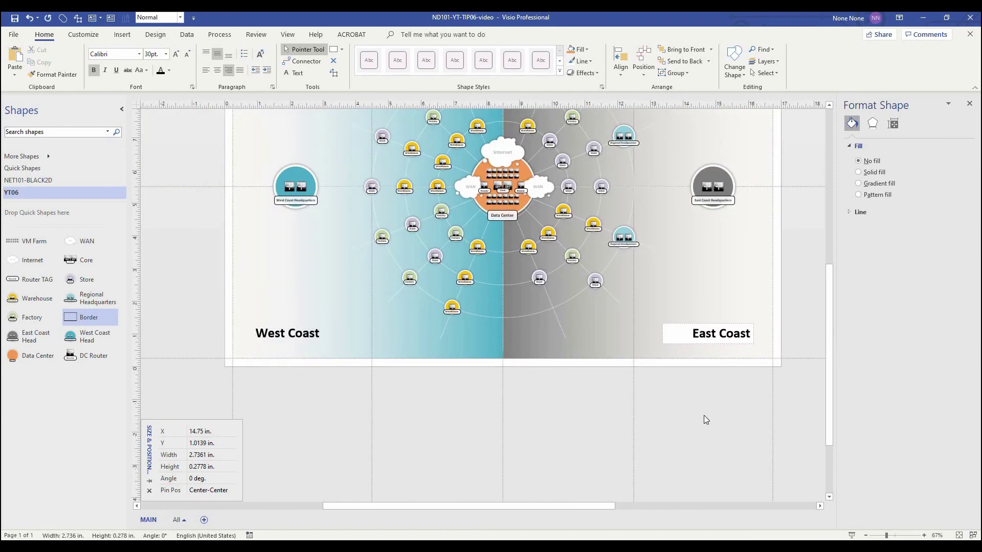
click(703, 415)
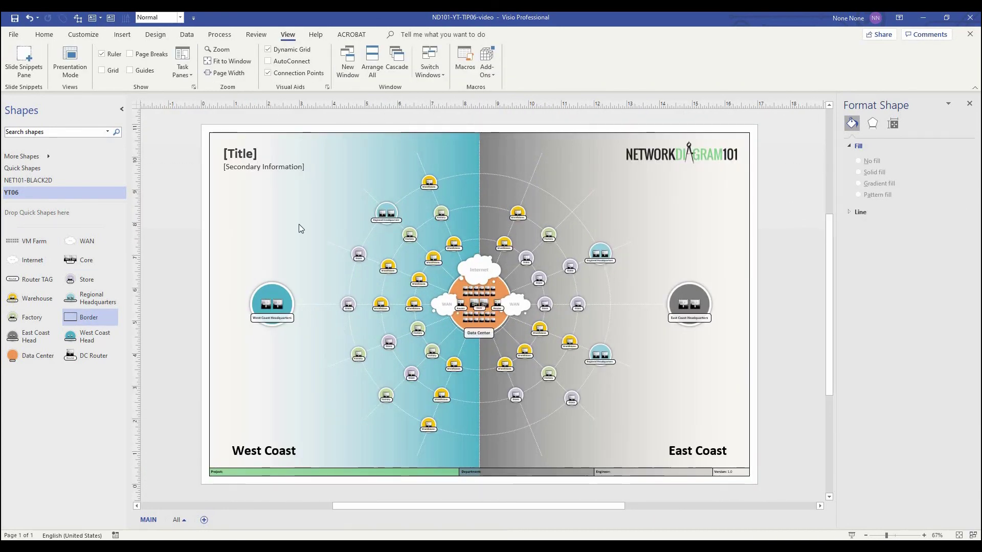
Set the diagram's title to "Enterprise WAN" and its secondary information to "High-Level Architecture".
double_click(231, 150)
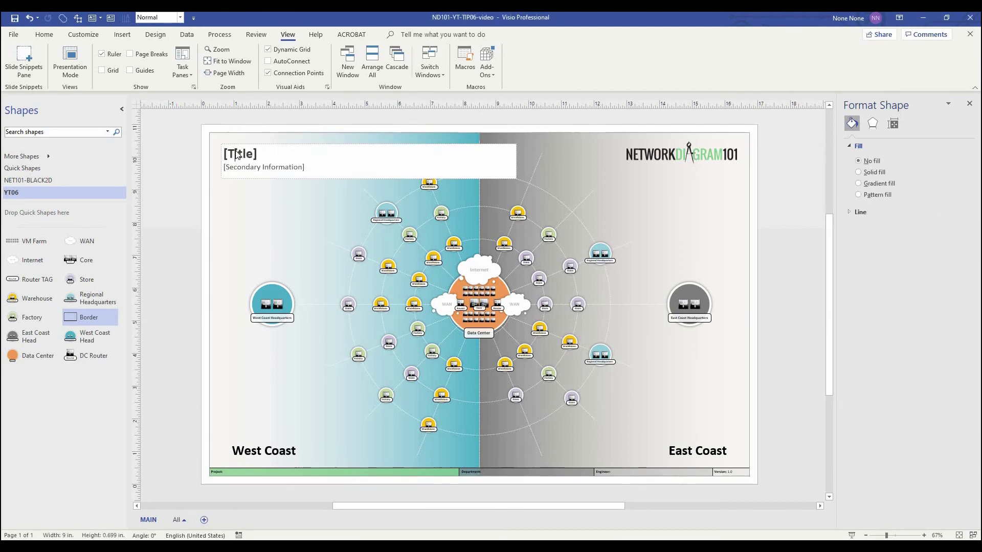
text(Enterprise WAN)
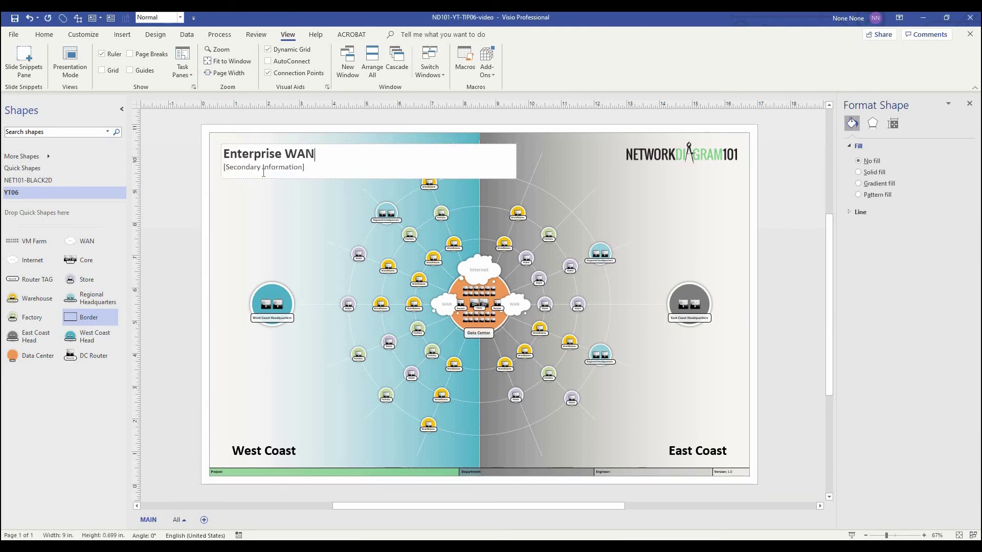
double_click(262, 170)
text(High-Level Architecture)
click(792, 222)
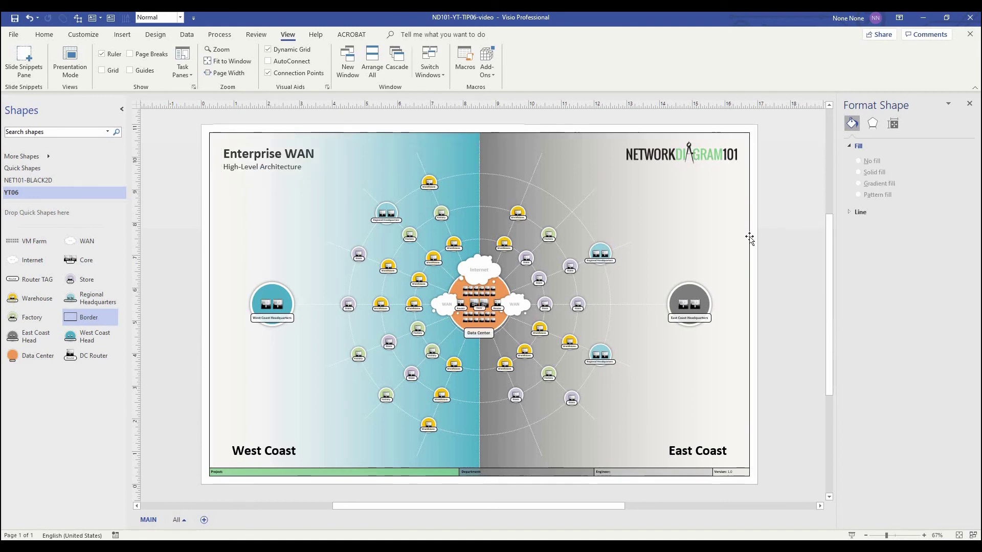